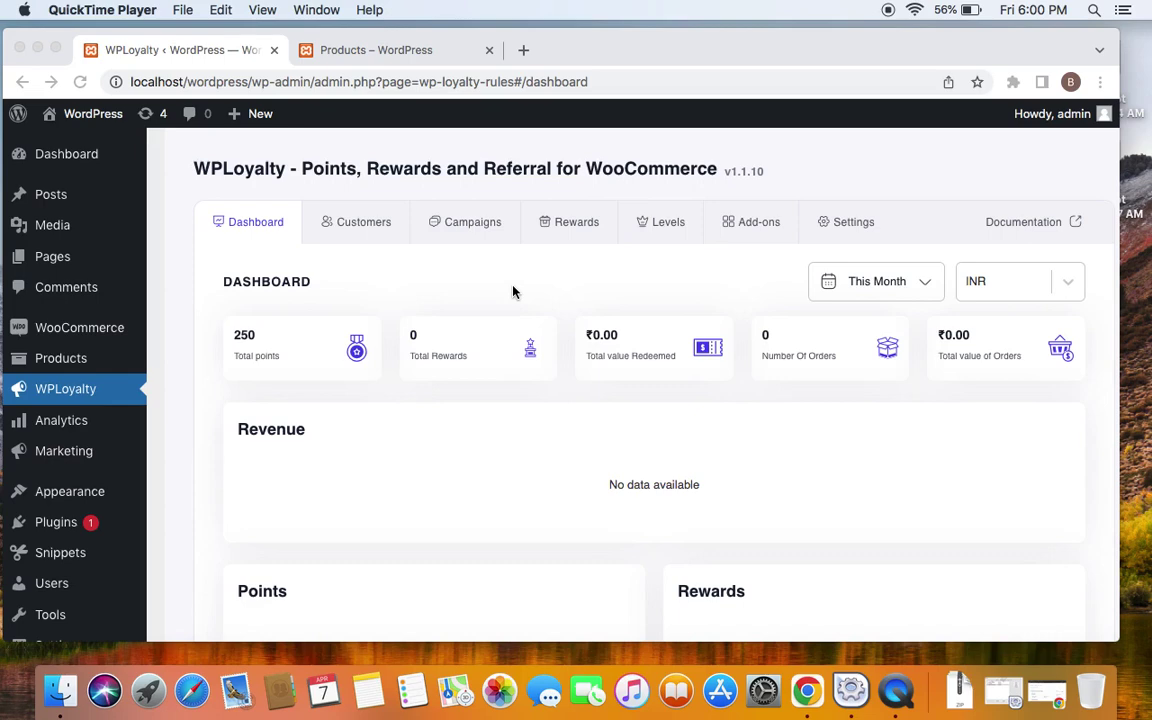
From Campaigns, create a new campaign of the Write a review type.
click(488, 229)
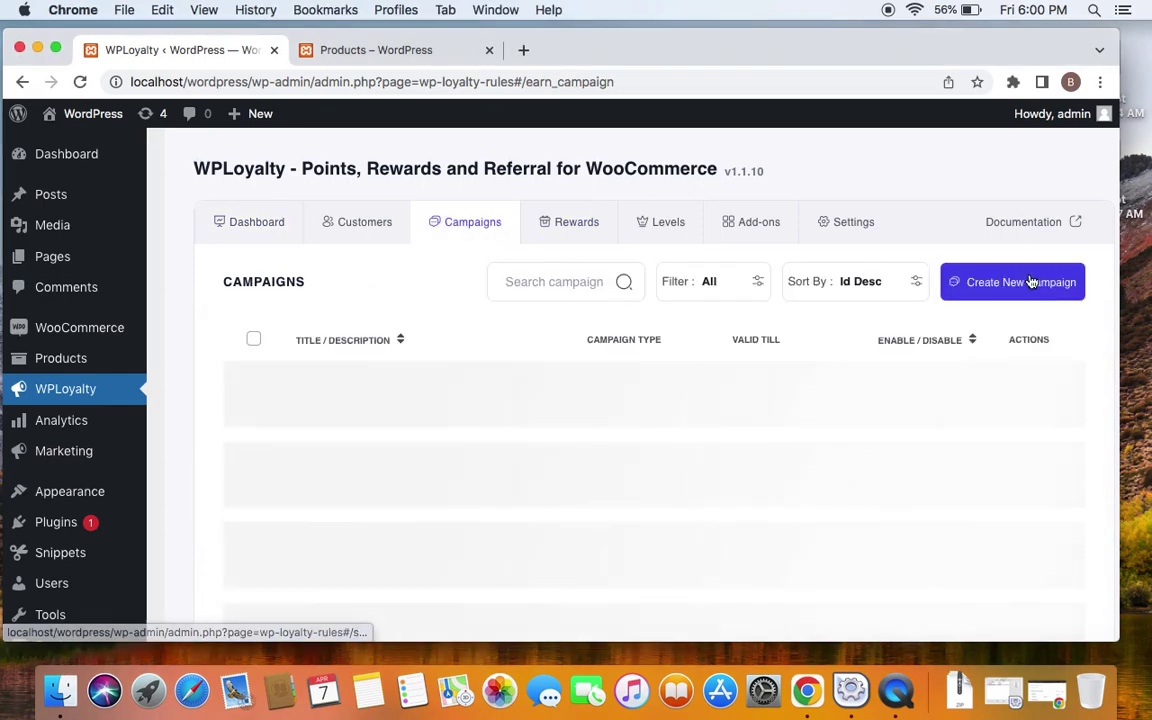
click(1031, 281)
scroll(694, 419, down, 5)
scroll(694, 419, up, 5)
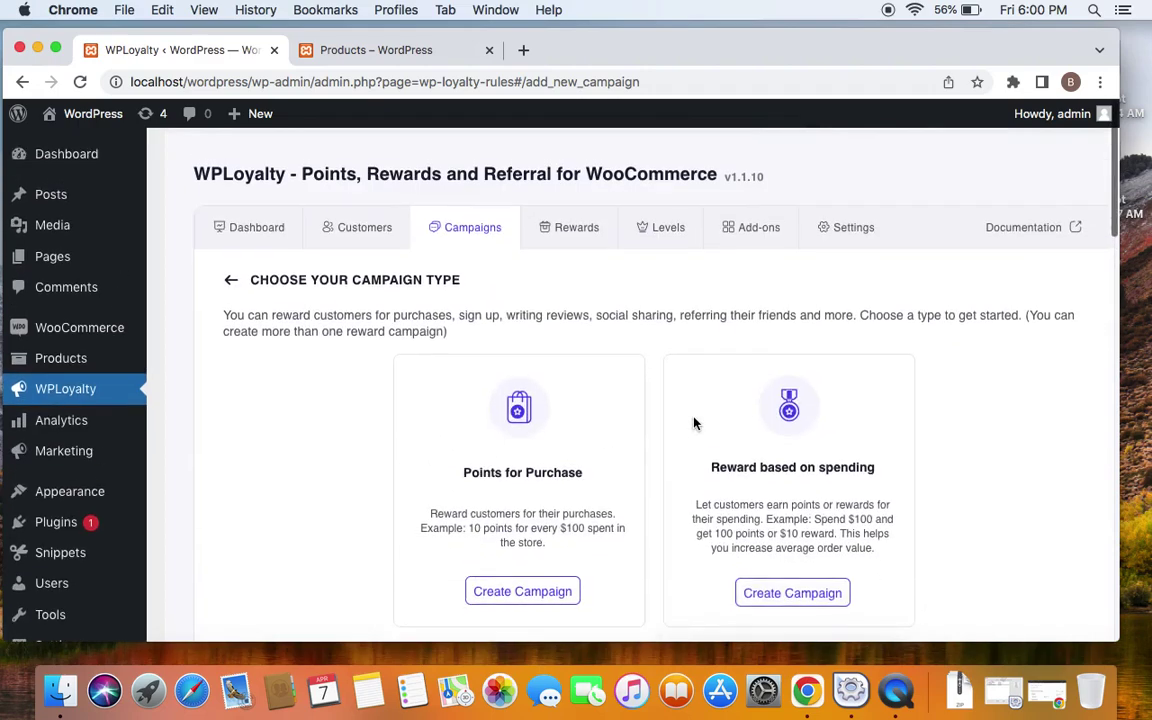
scroll(491, 296, down, 5)
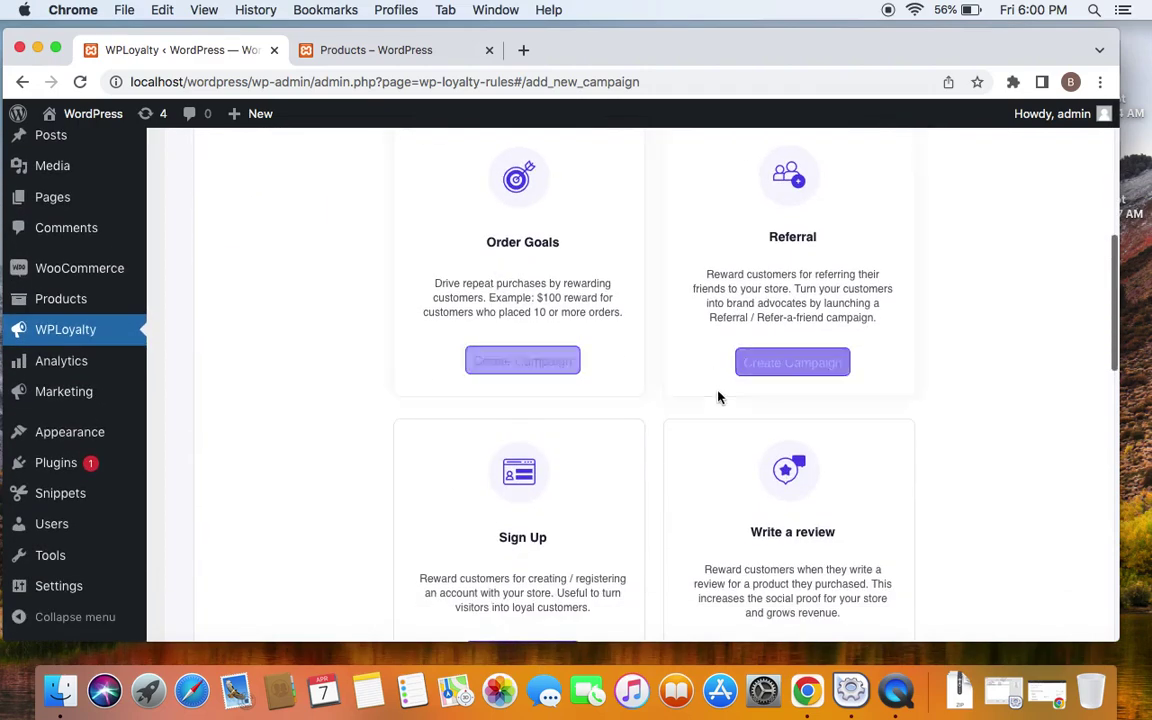
scroll(718, 397, down, 2)
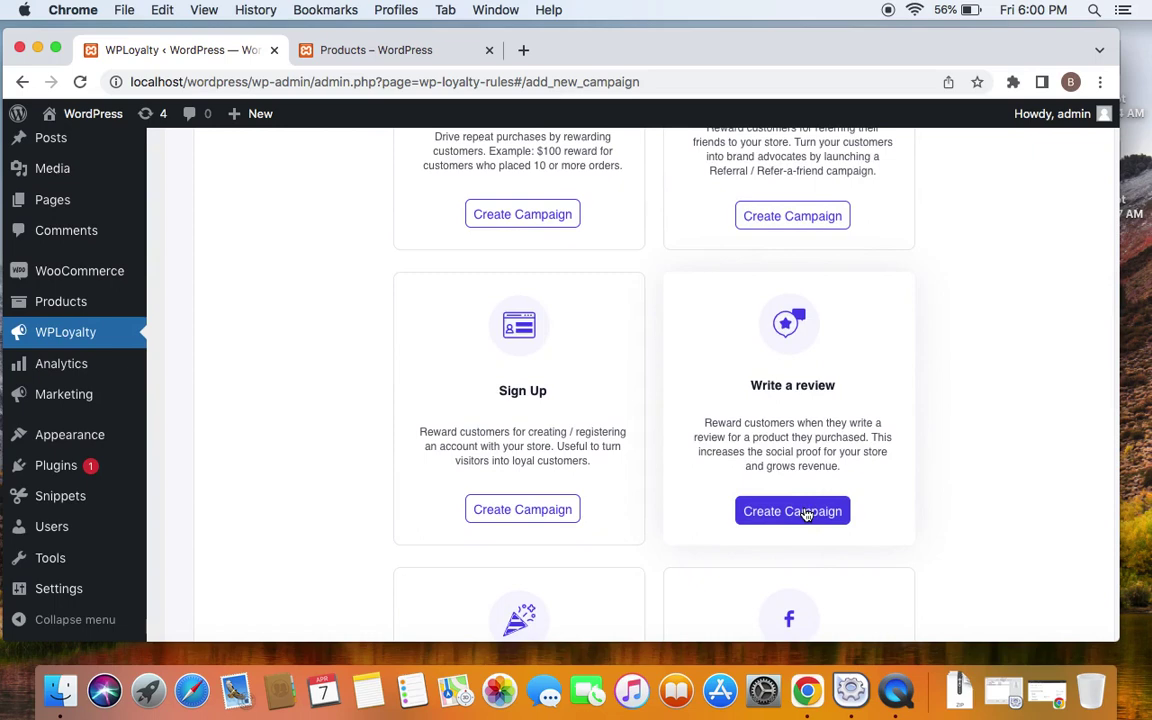
click(806, 513)
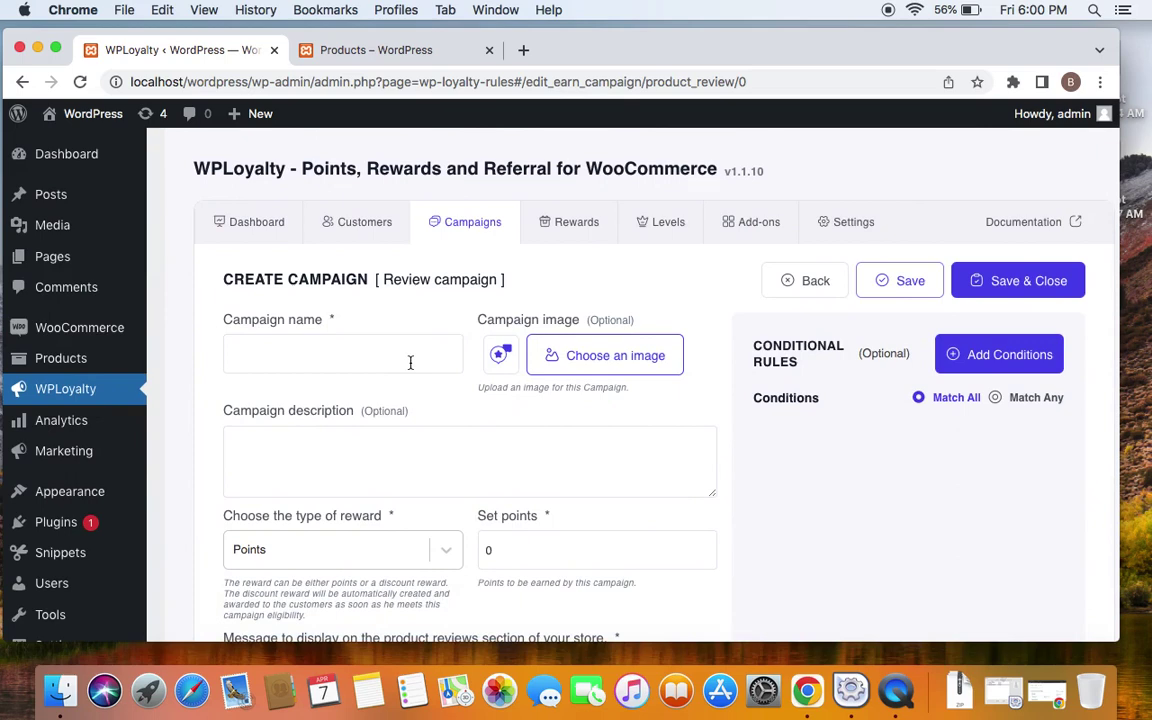
Name the campaign '50 points for a review' with description 'Earn 50 points by leaving a review!'.
click(380, 356)
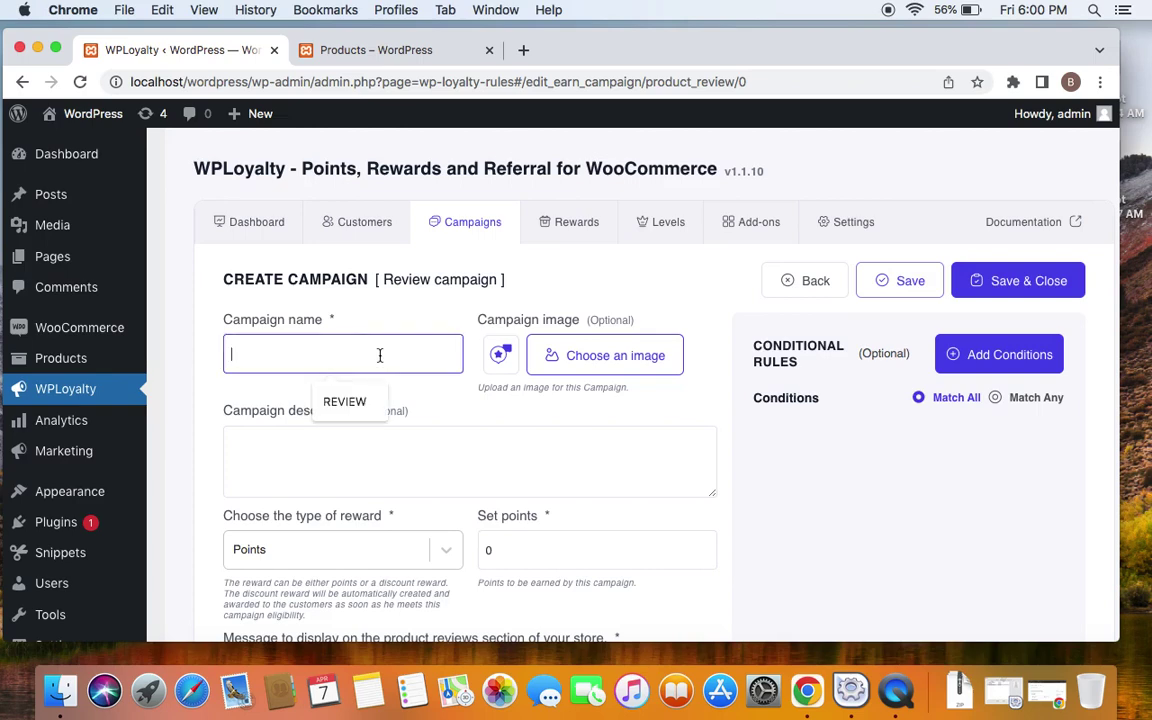
text(5)
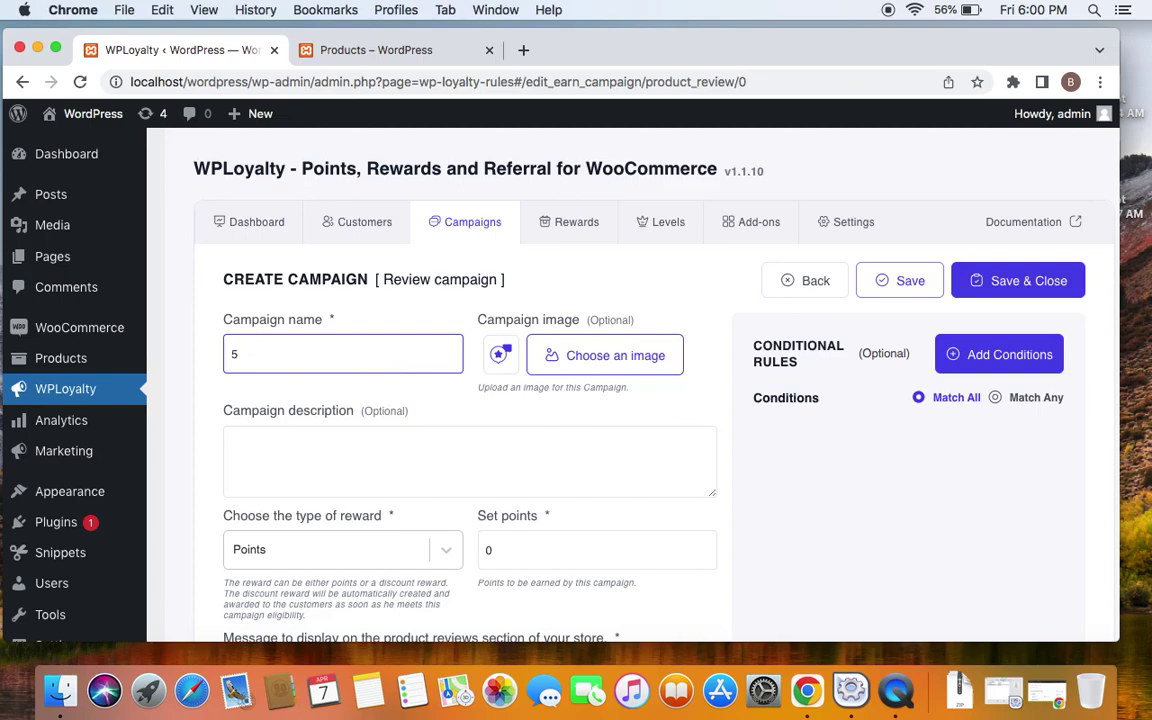
text(0 points for a review)
click(345, 440)
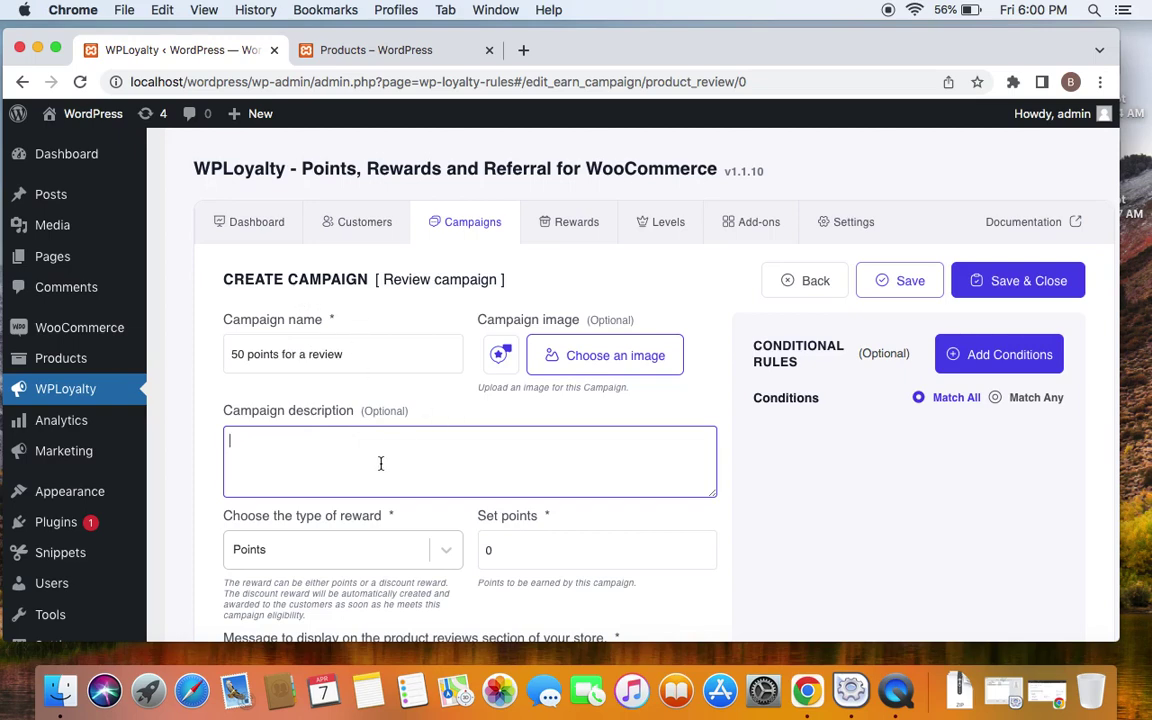
text(Earn 50 points by le)
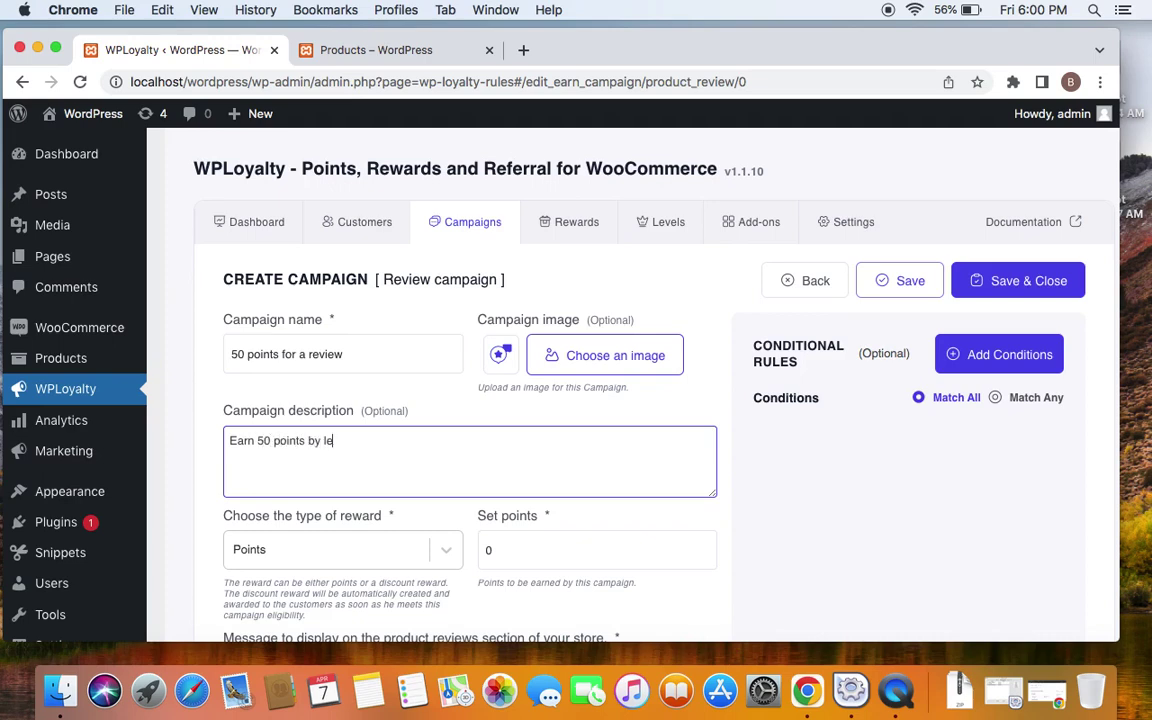
text(aving a review)
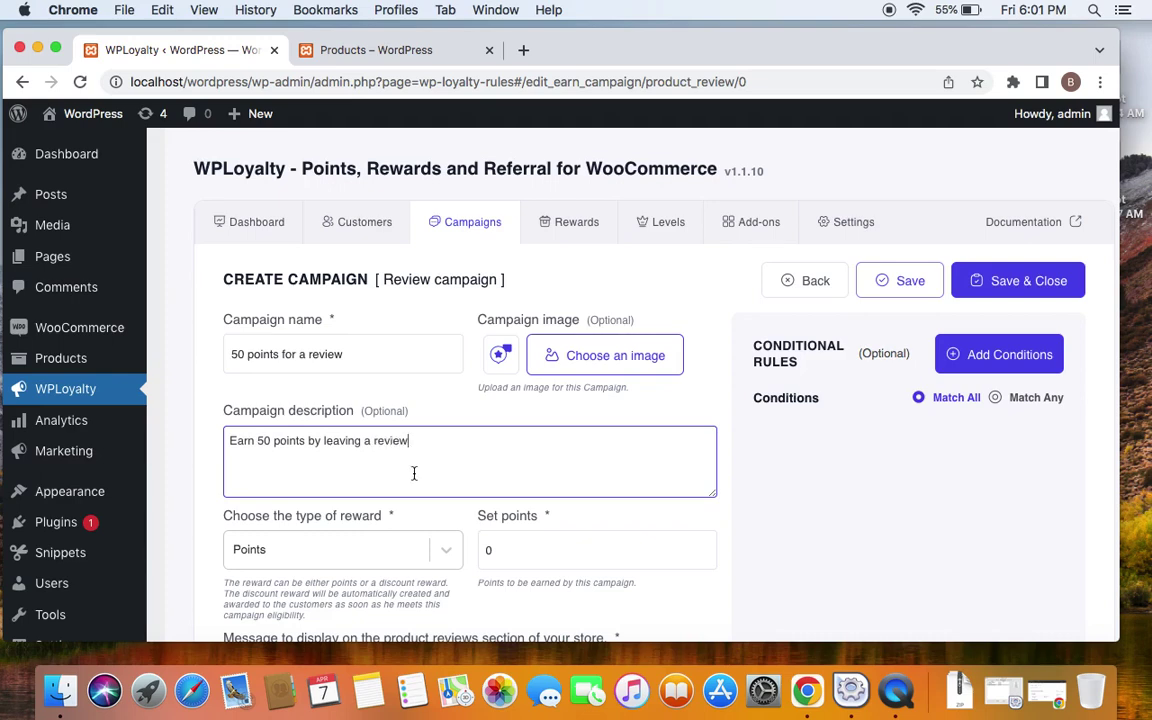
text(!)
Change the points awarded per review from 0 to 50.
scroll(423, 454, down, 2)
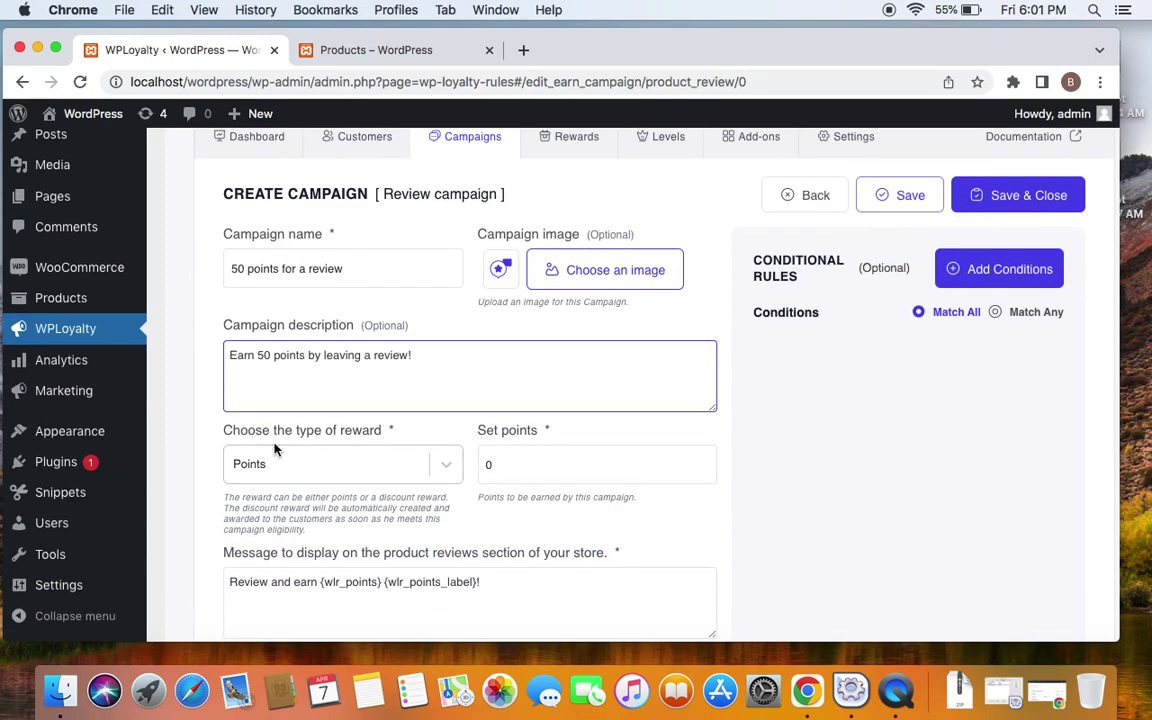
click(539, 472)
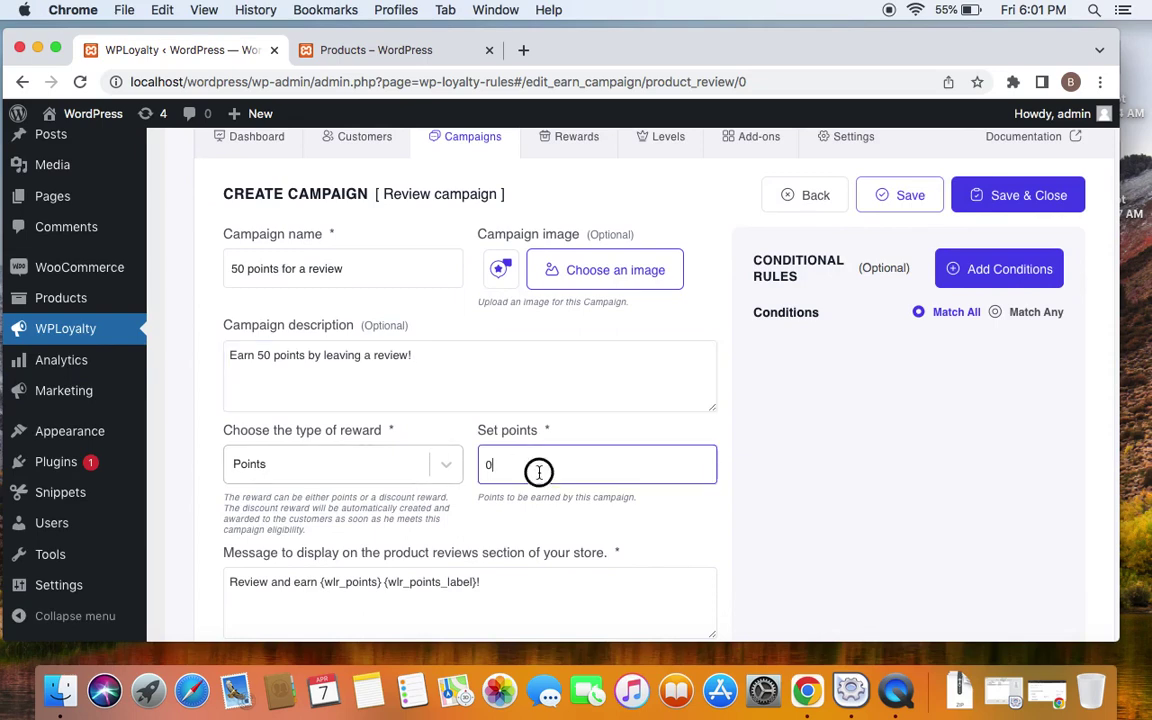
key(BackSpace)
text(50)
scroll(426, 433, down, 3)
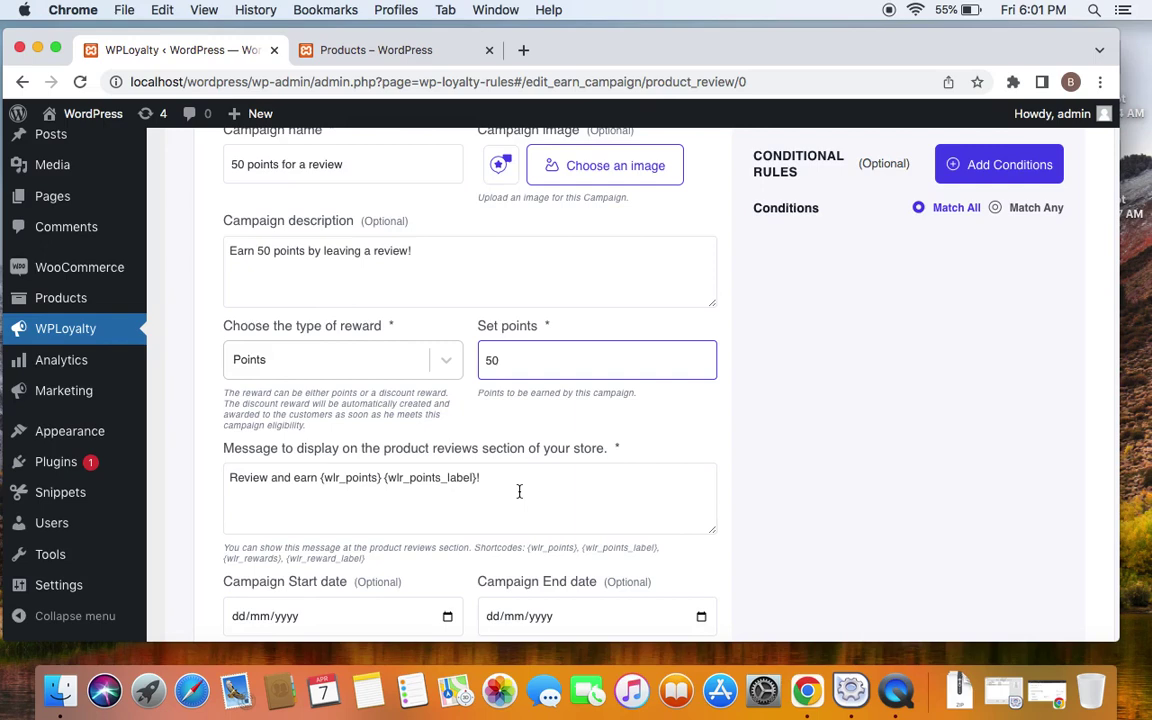
In the storefront Shop, open the Beanie Cap product and view its empty review form.
click(390, 45)
click(310, 326)
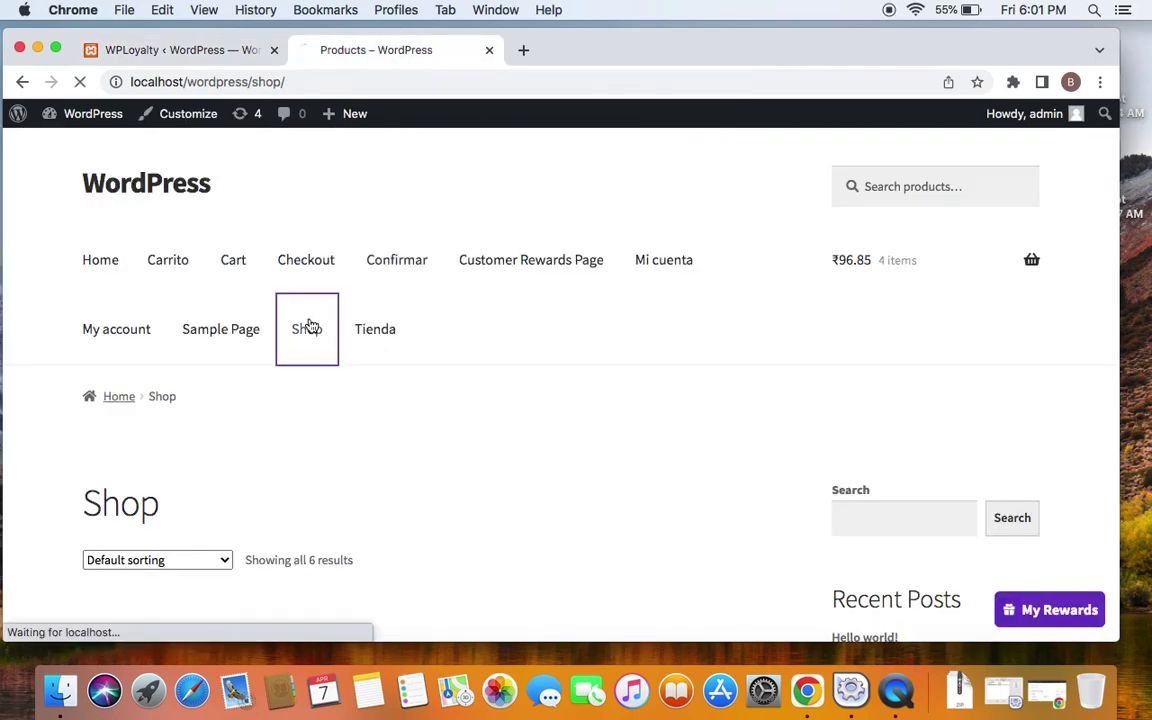
scroll(473, 365, down, 5)
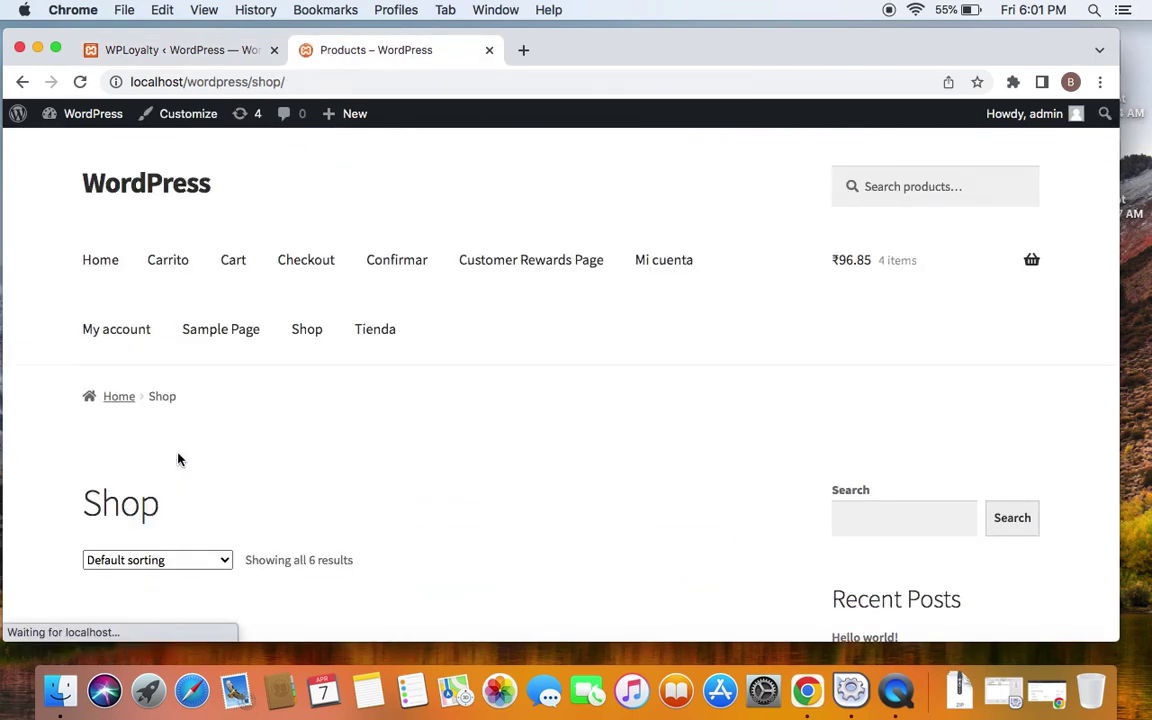
scroll(178, 459, down, 5)
click(175, 378)
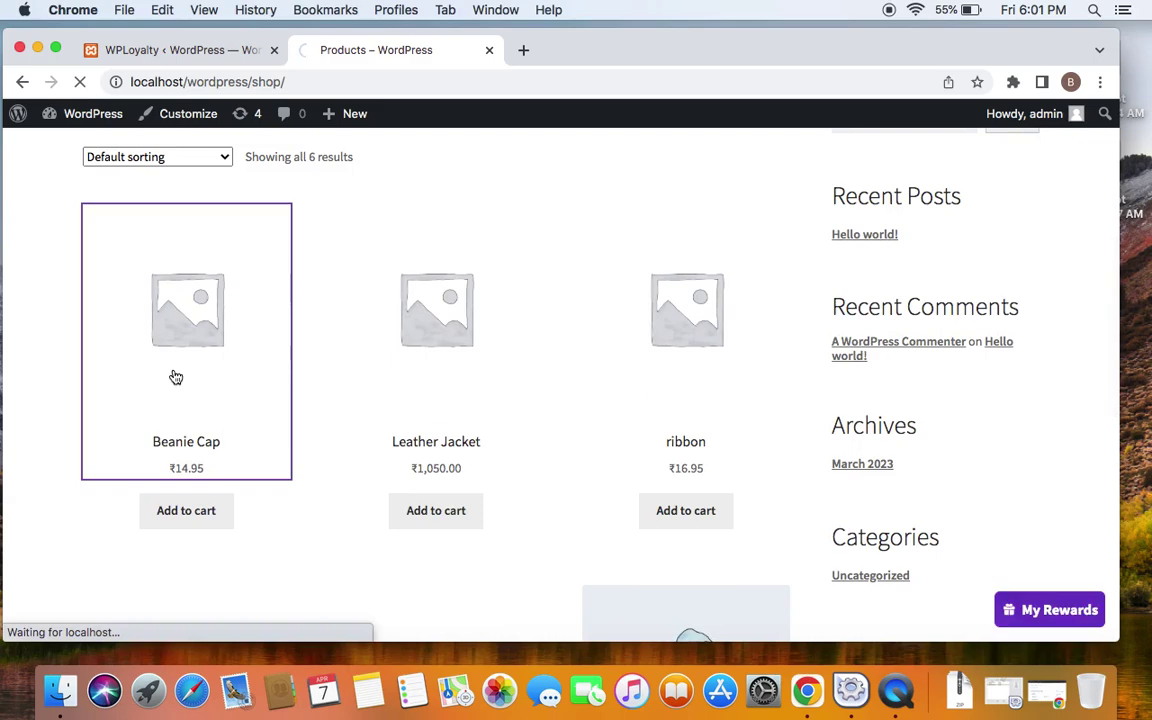
scroll(517, 427, down, 10)
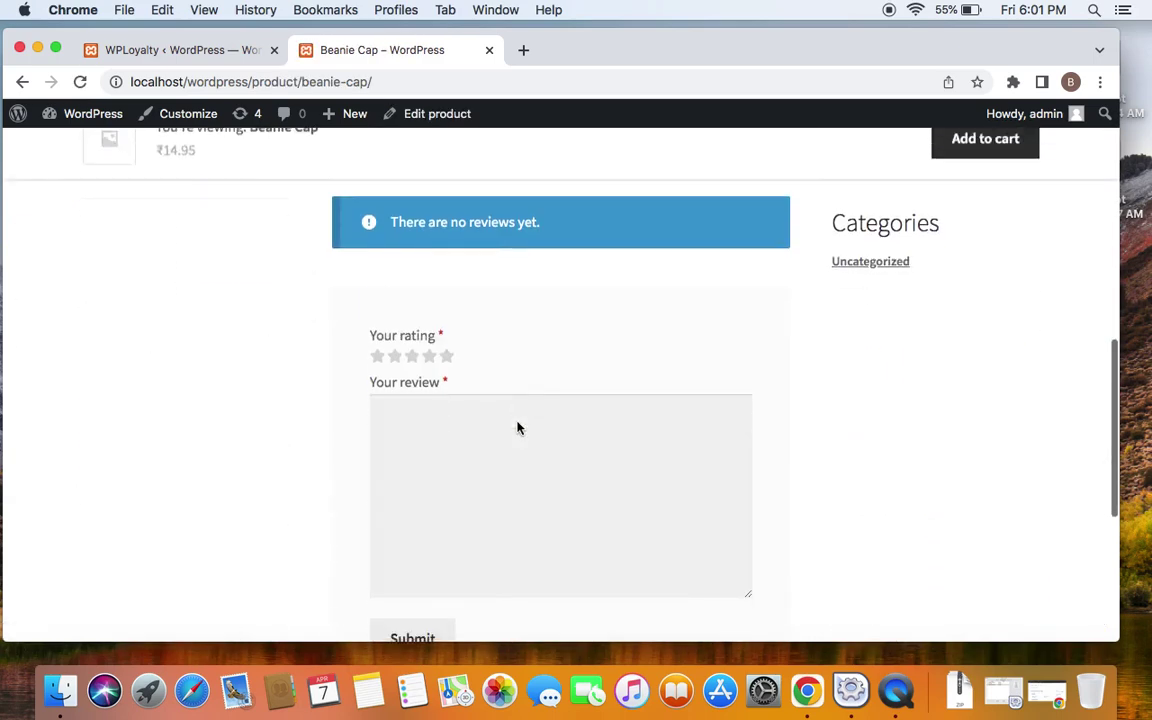
scroll(512, 488, down, 3)
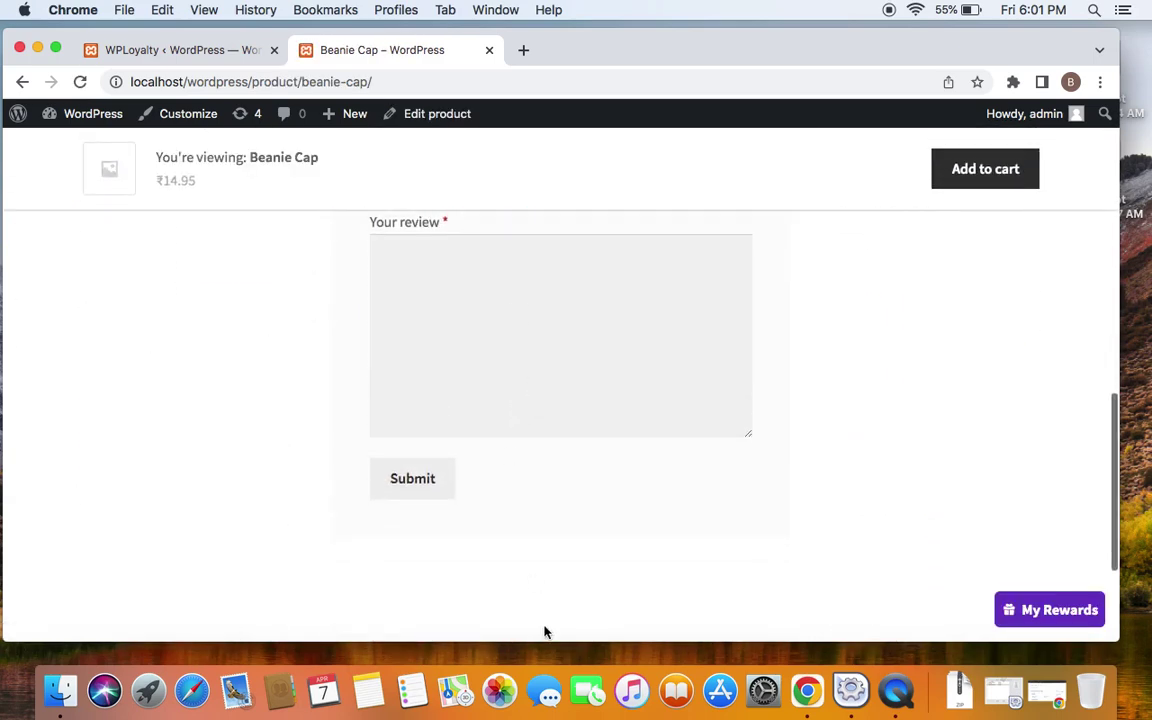
scroll(538, 495, up, 2)
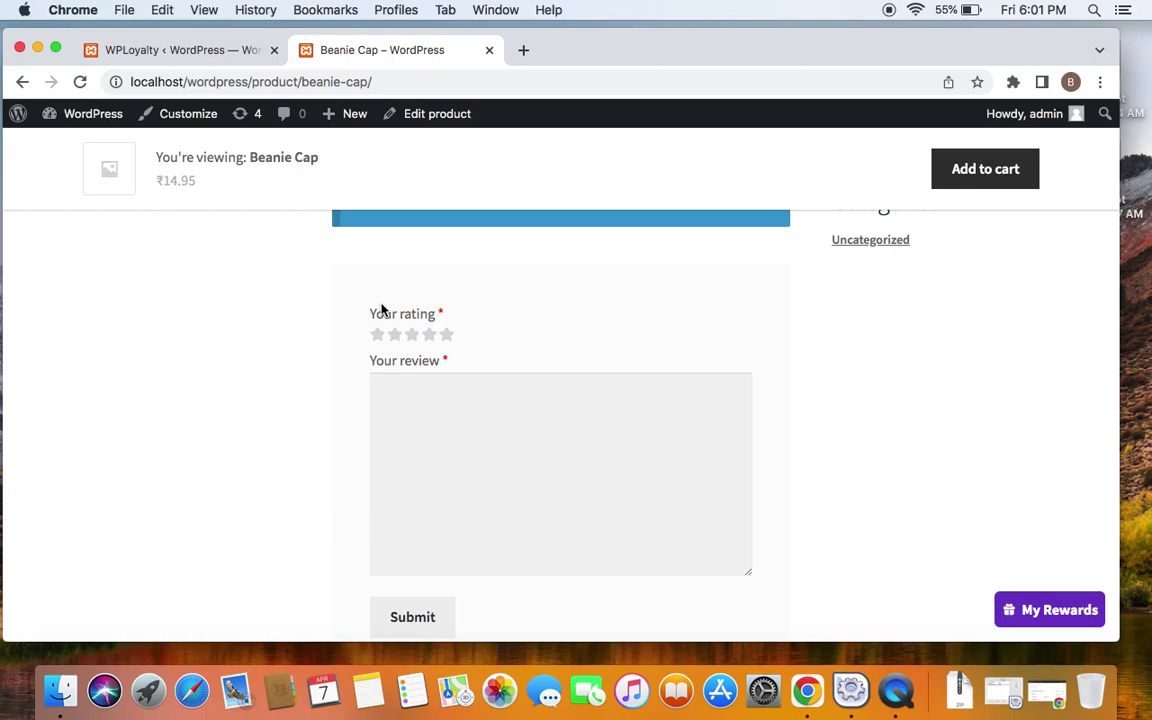
Back in the review campaign, inspect the product review message and leave it unchanged.
click(194, 53)
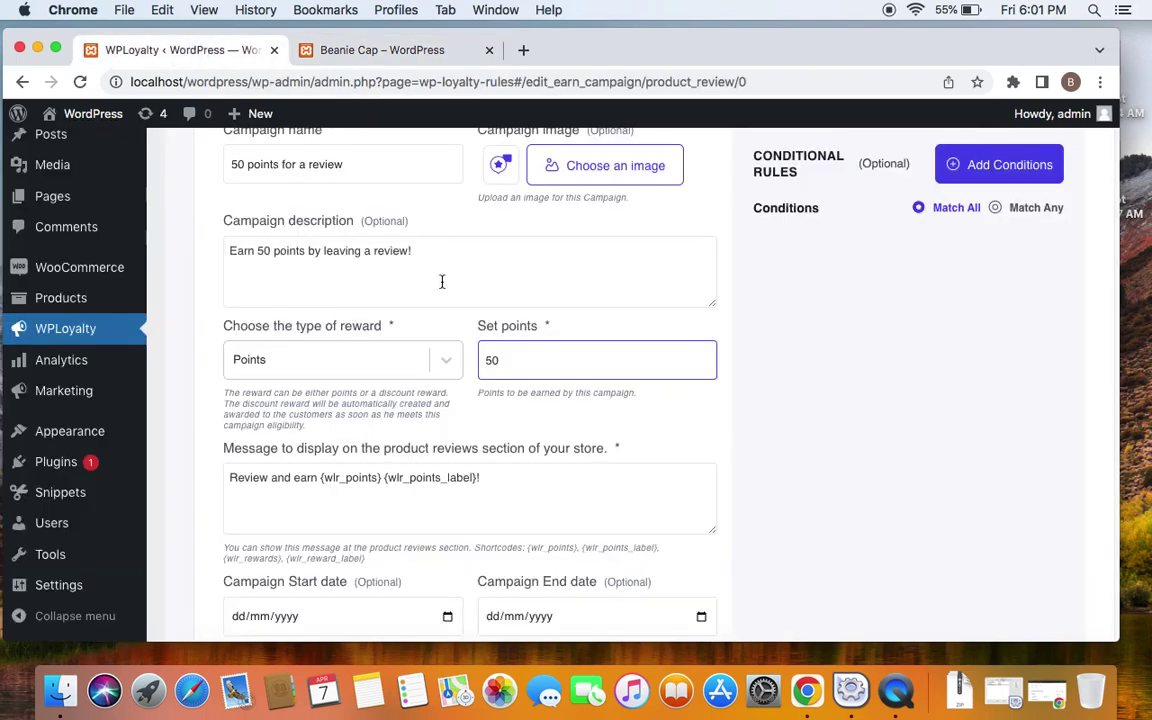
scroll(397, 252, up, 2)
scroll(397, 252, down, 3)
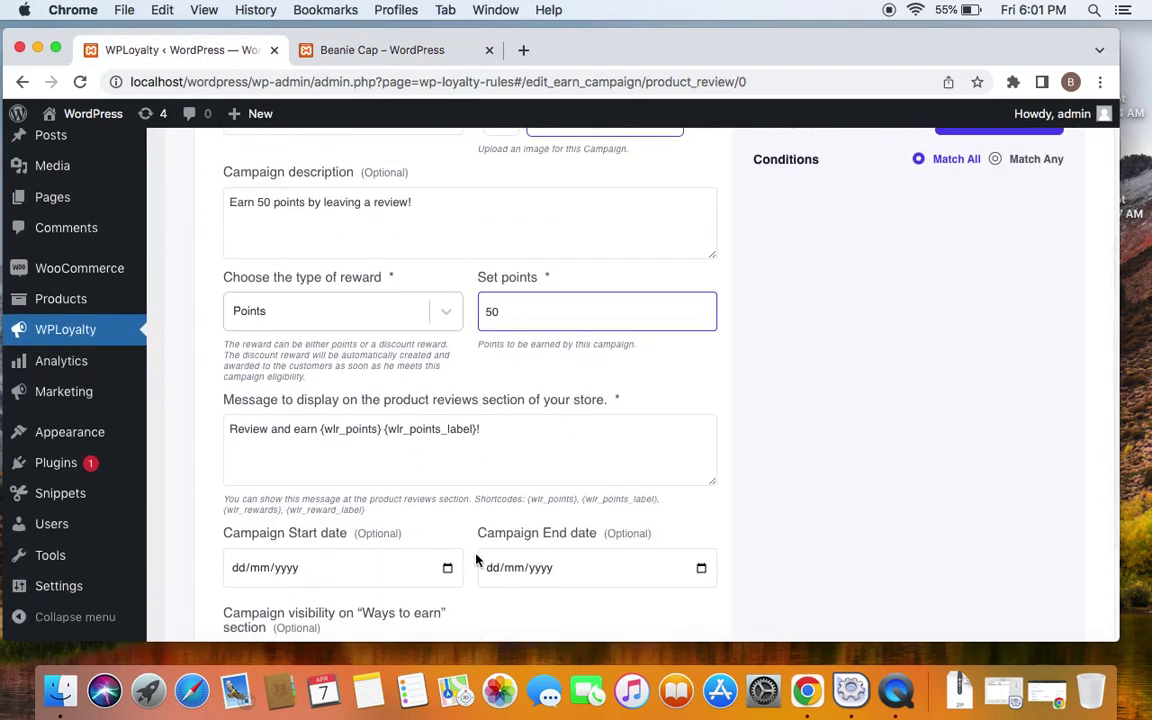
scroll(476, 500, down, 3)
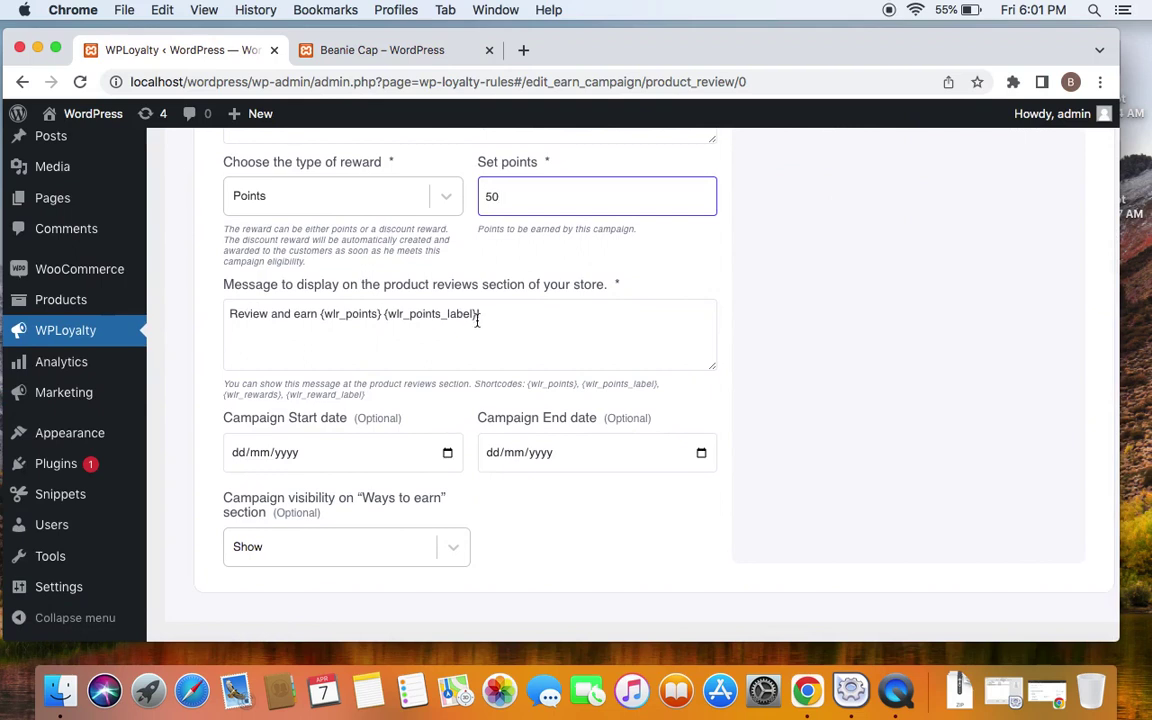
click(230, 315)
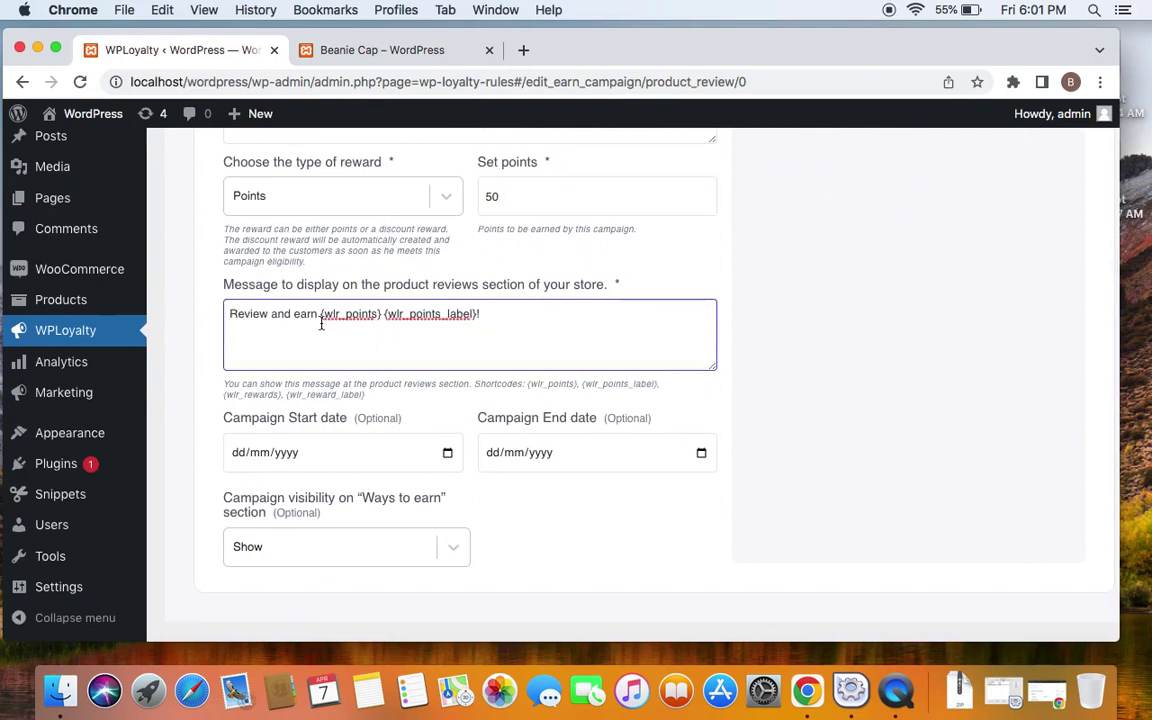
click(533, 389)
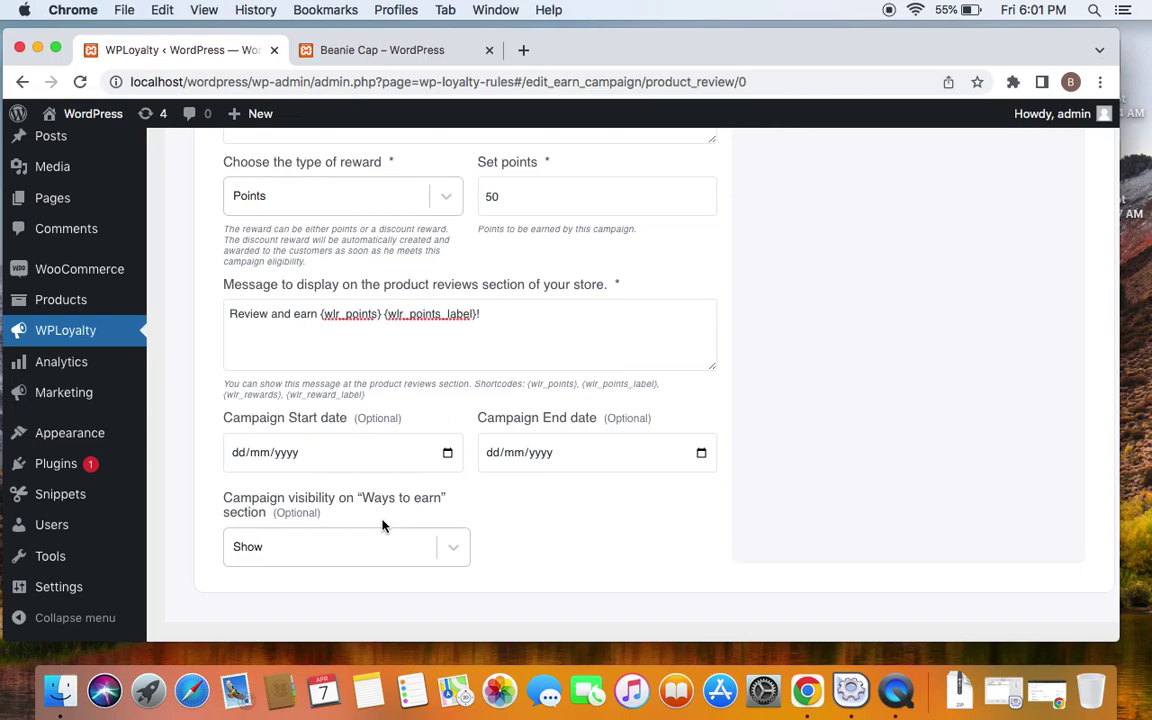
Browse the conditions list, close it without adding any, and save and close the campaign.
scroll(415, 529, up, 5)
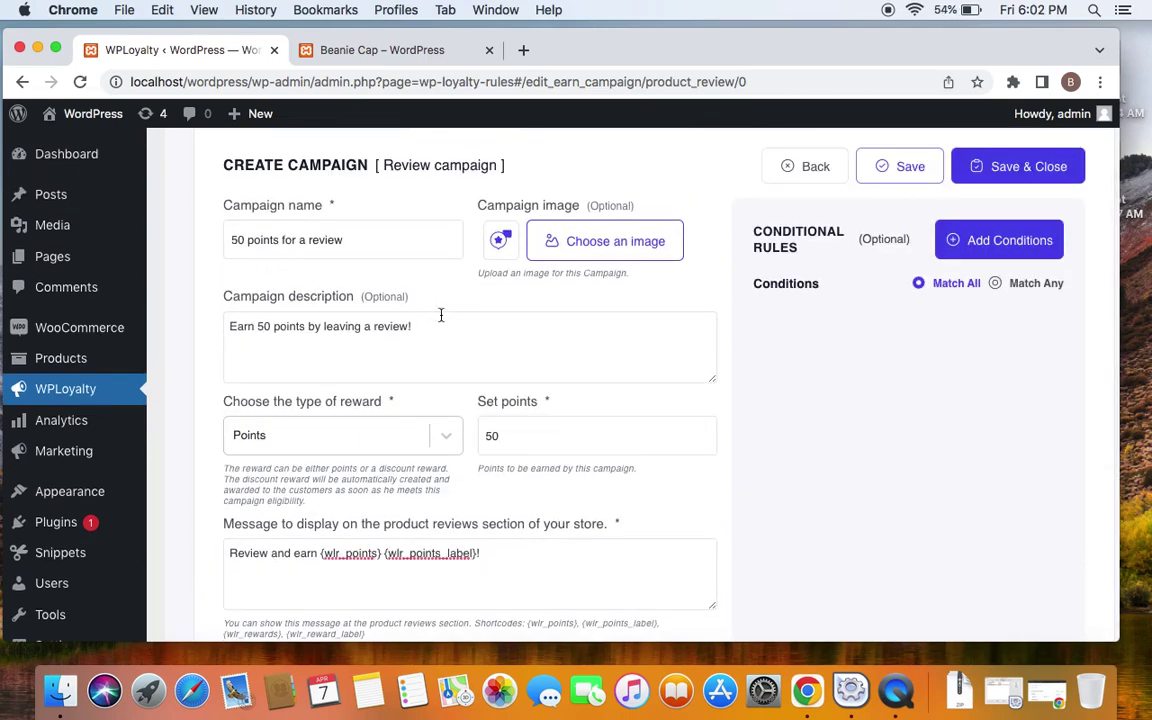
scroll(440, 315, down, 1)
scroll(522, 434, up, 3)
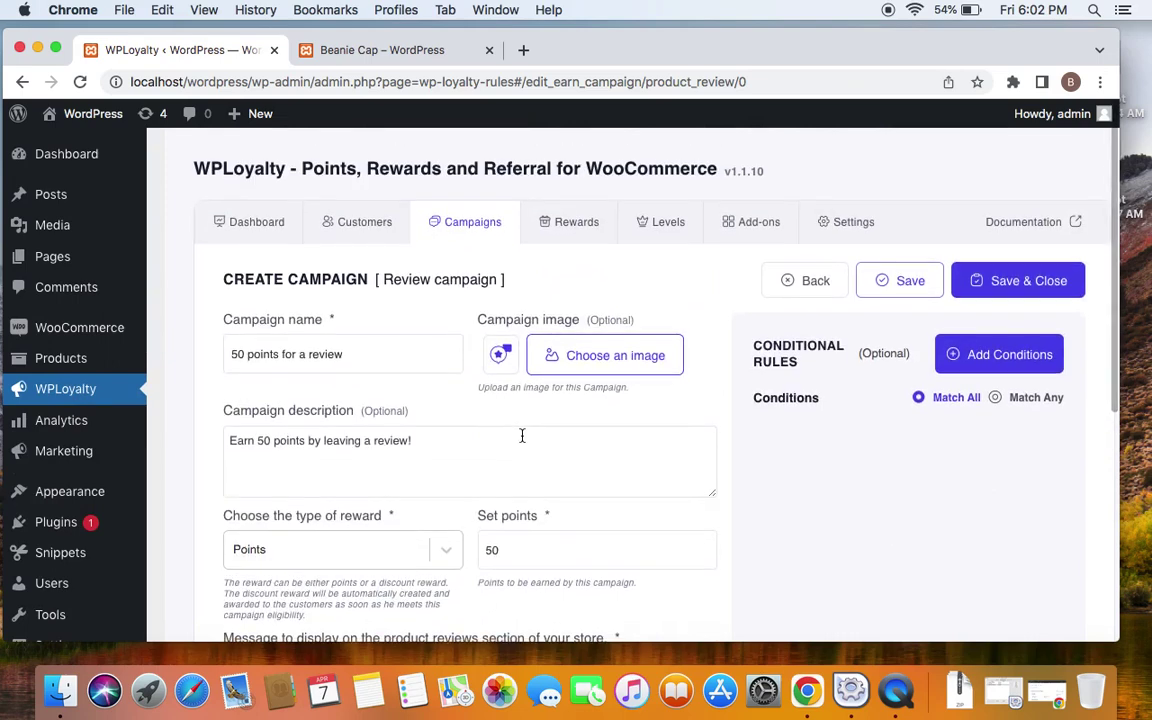
click(985, 353)
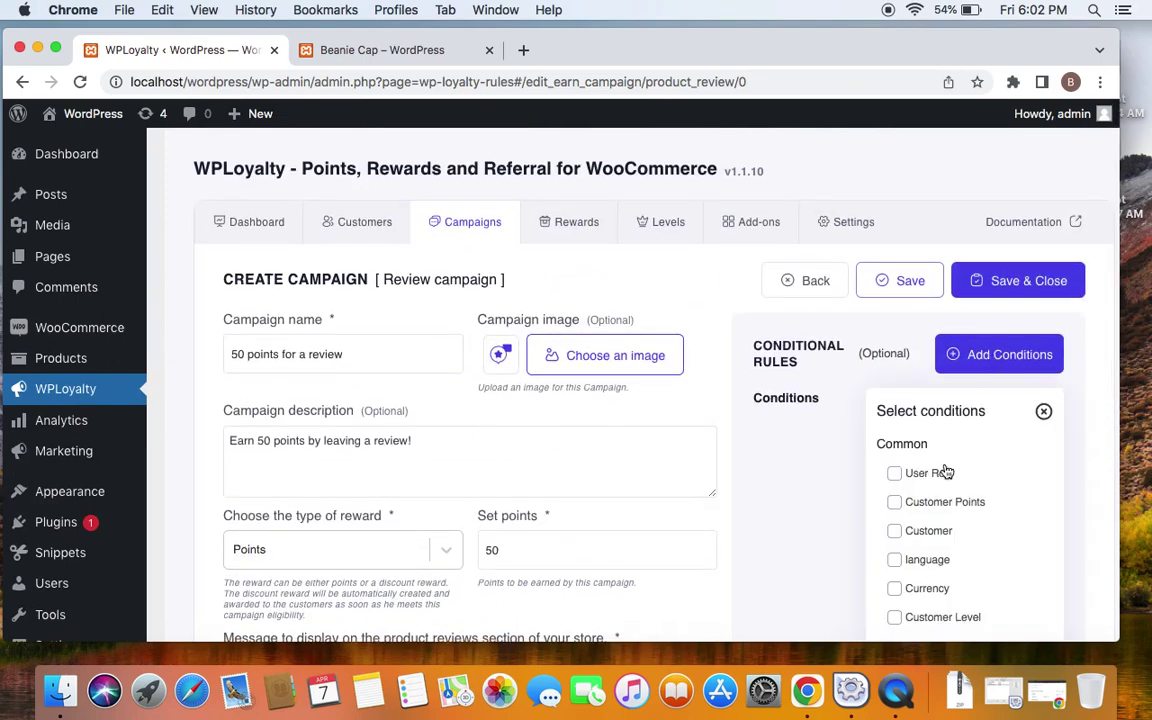
scroll(945, 466, down, 2)
scroll(945, 466, up, 2)
scroll(890, 514, down, 3)
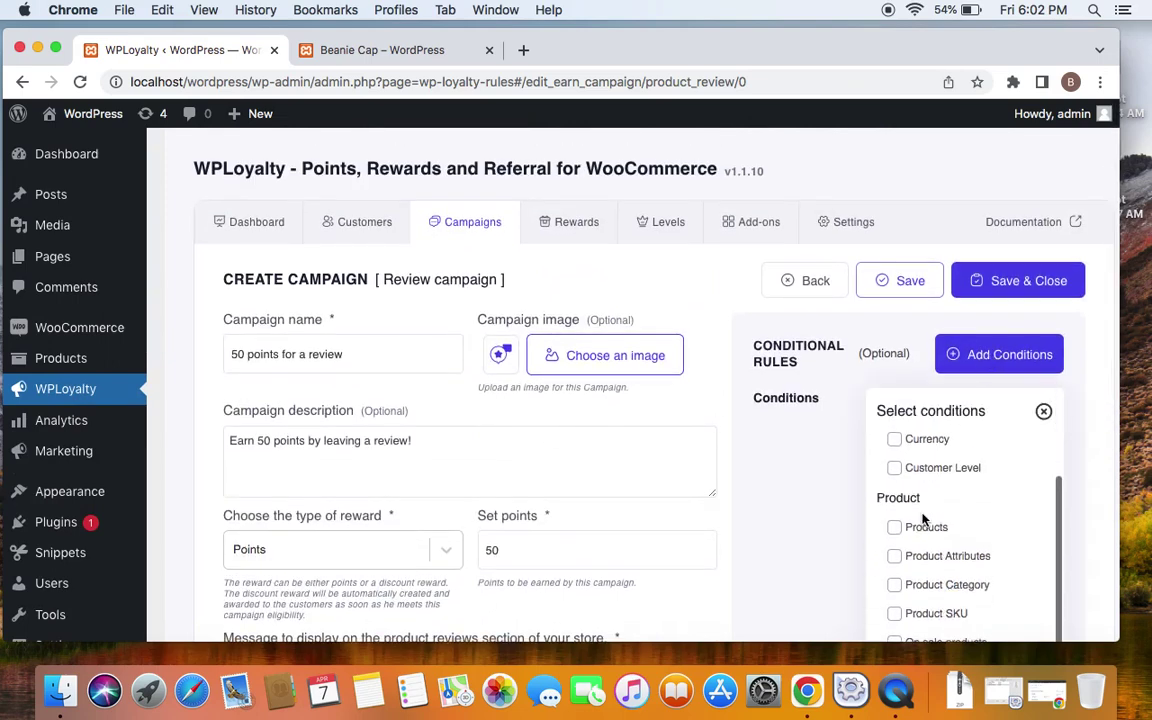
scroll(940, 600, down, 3)
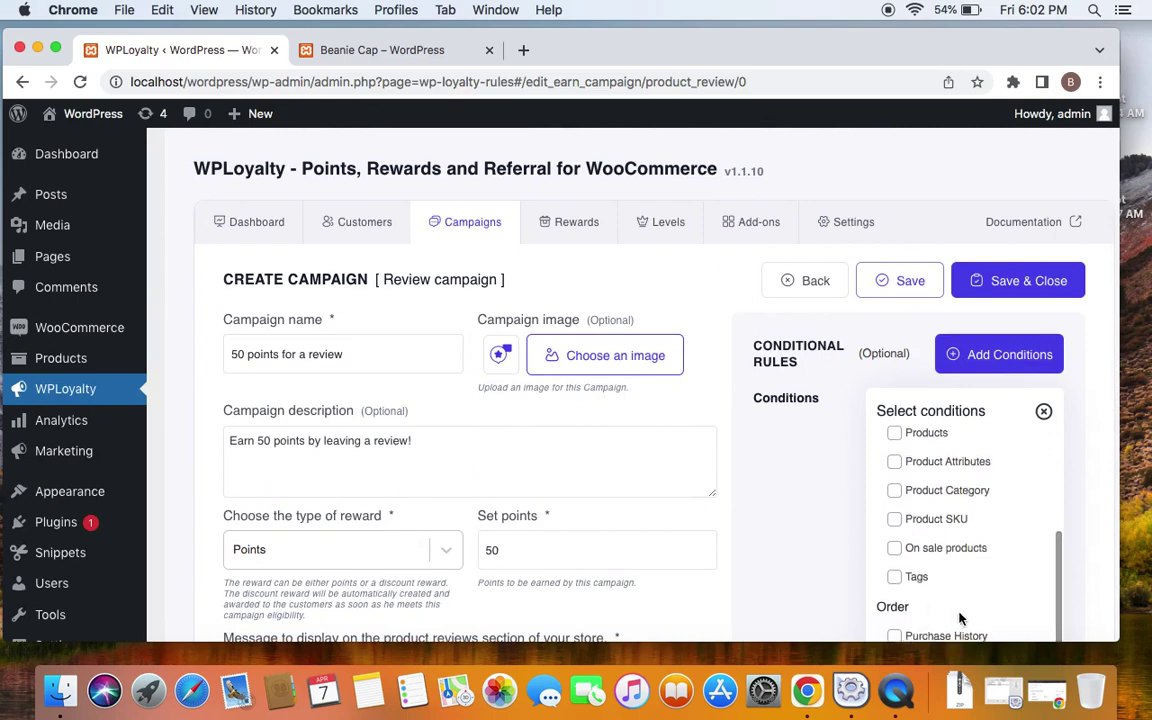
click(1043, 411)
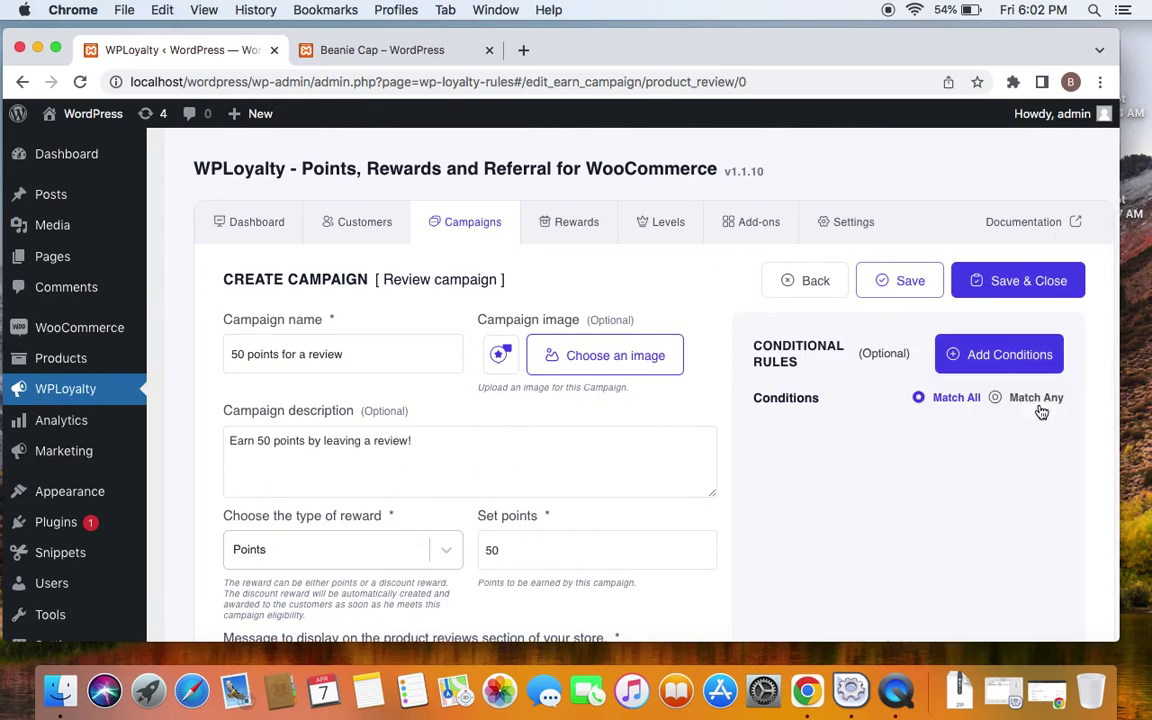
click(990, 290)
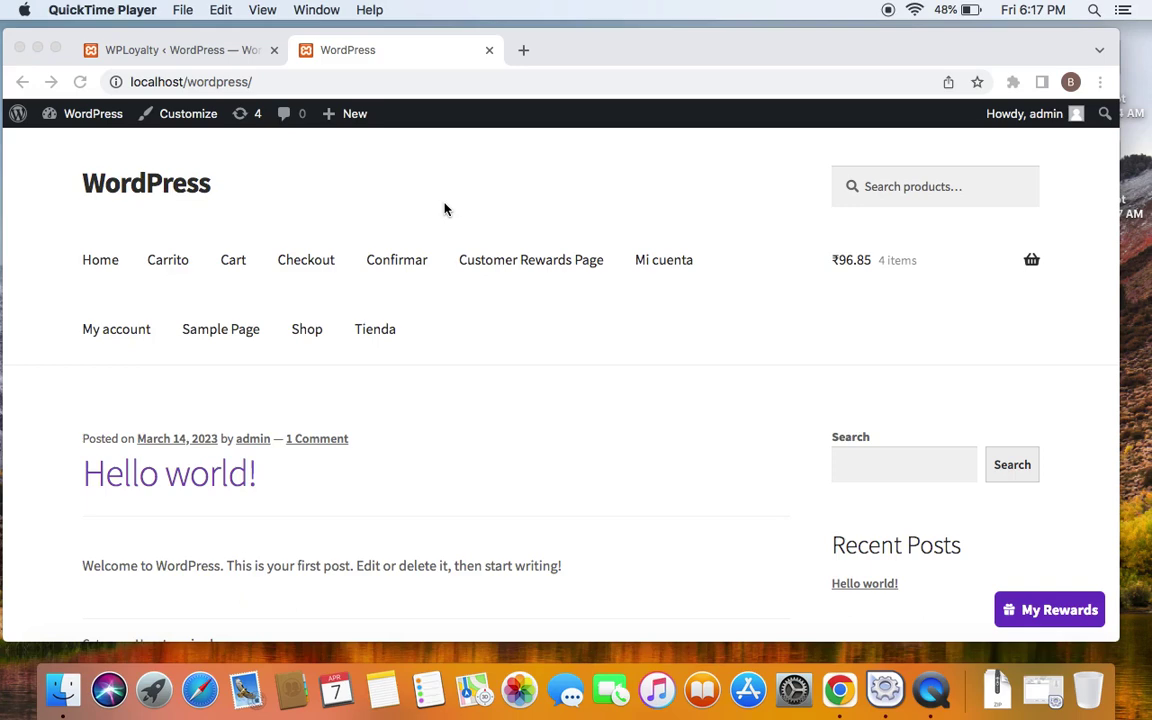
Copy the storefront's site address from the browser address bar.
click(1100, 82)
click(701, 176)
click(496, 86)
key(super+c)
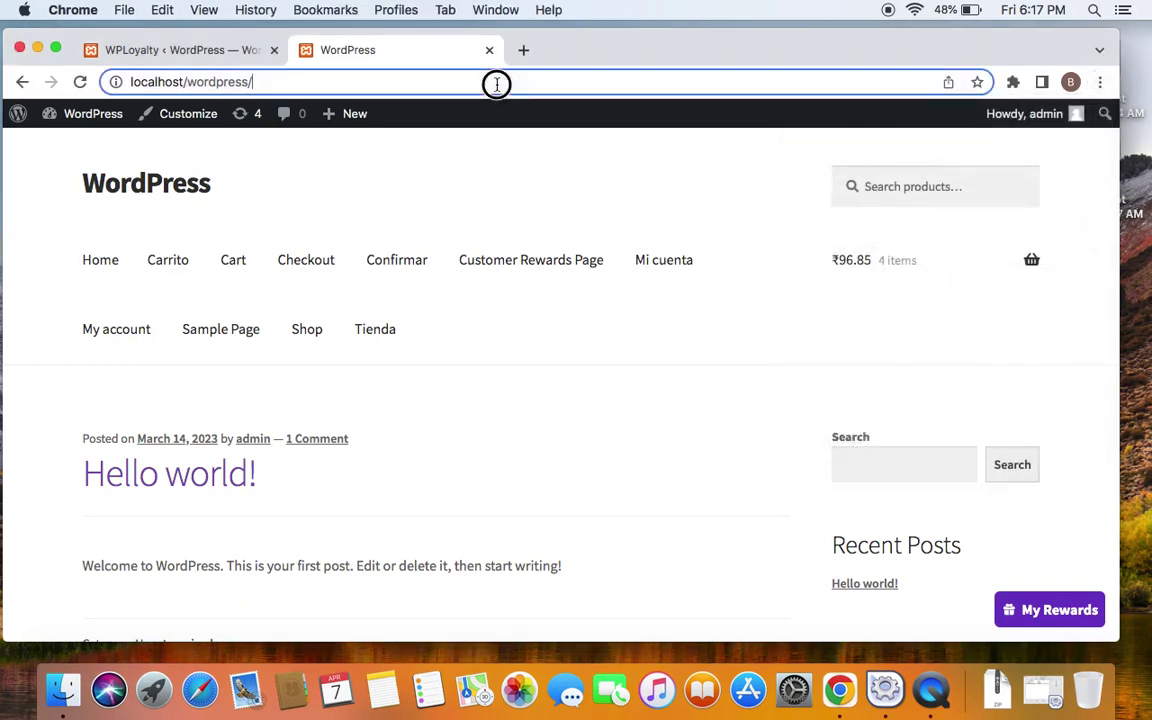
key(c)
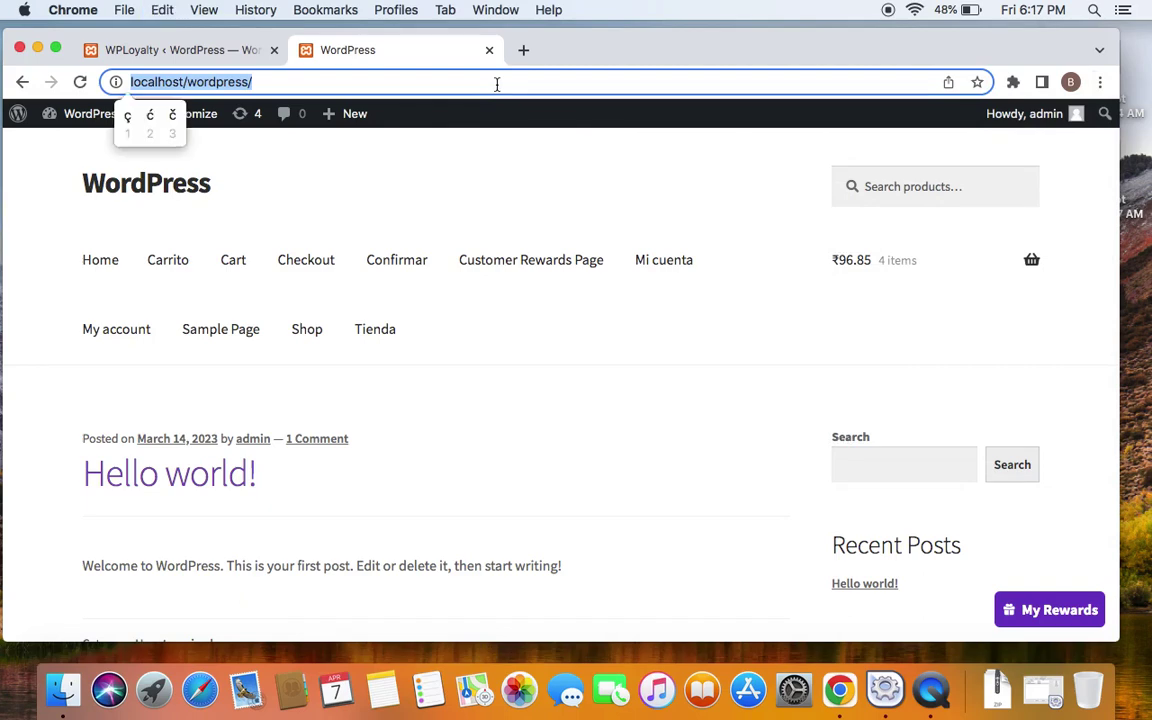
Load the copied store address in a new incognito window and go to My account.
click(1100, 82)
click(904, 168)
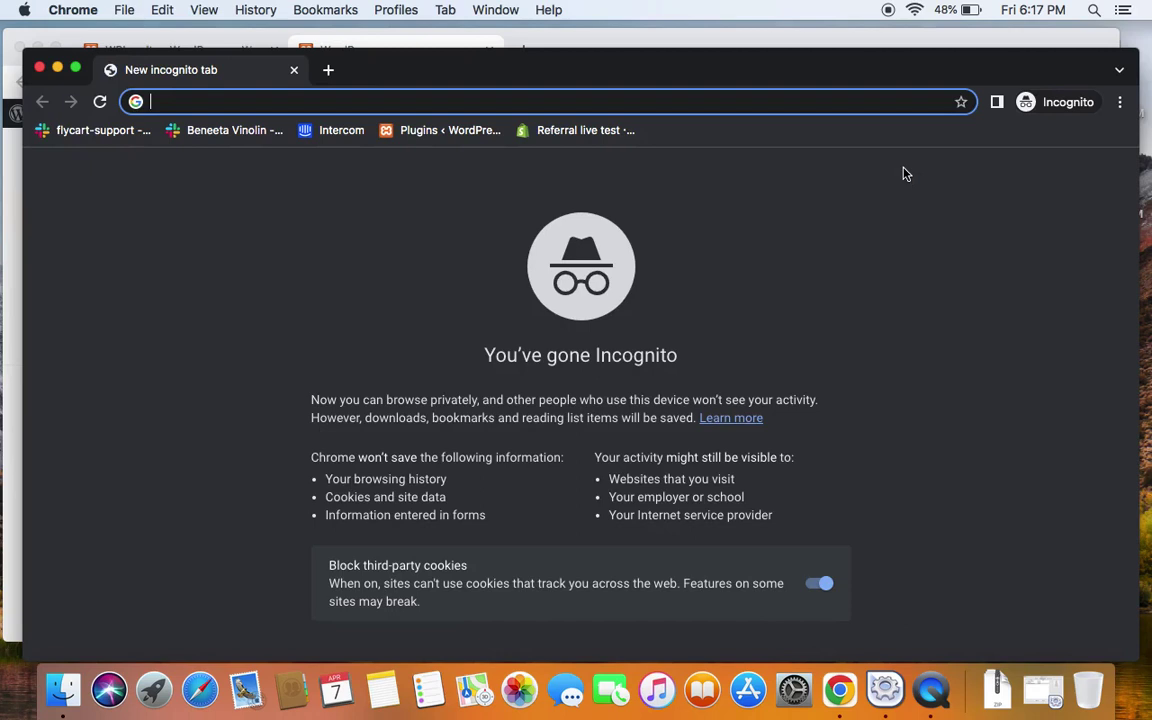
key(super+v)
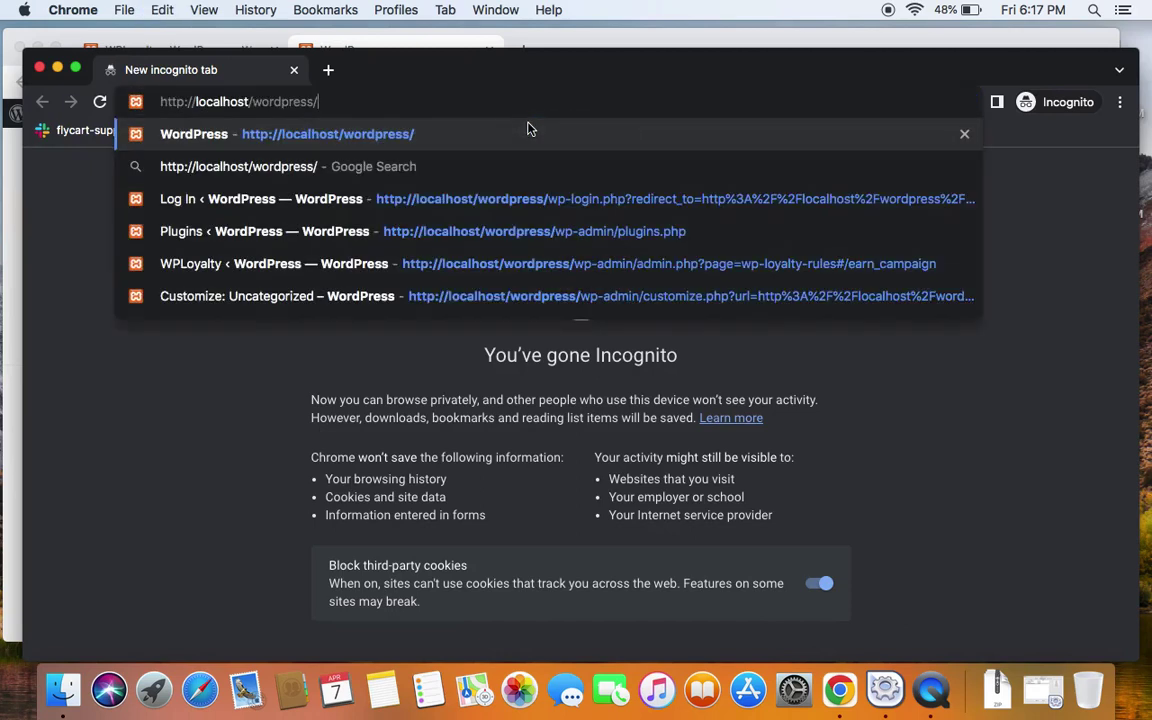
key(Return)
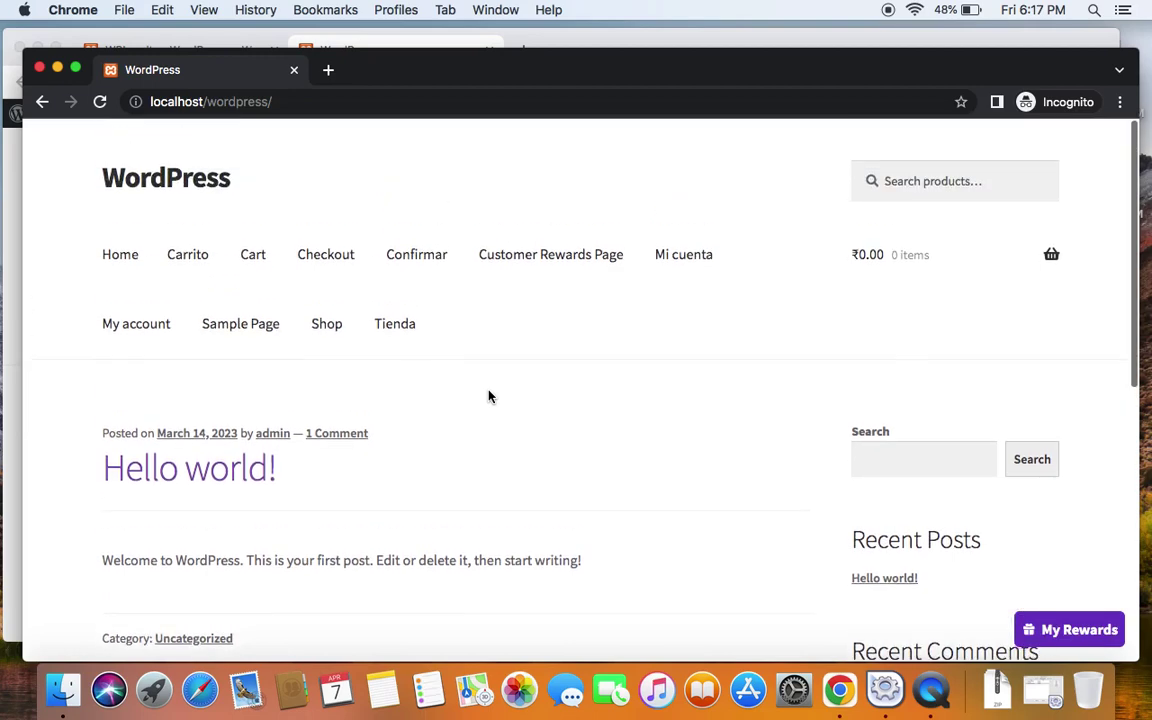
click(130, 316)
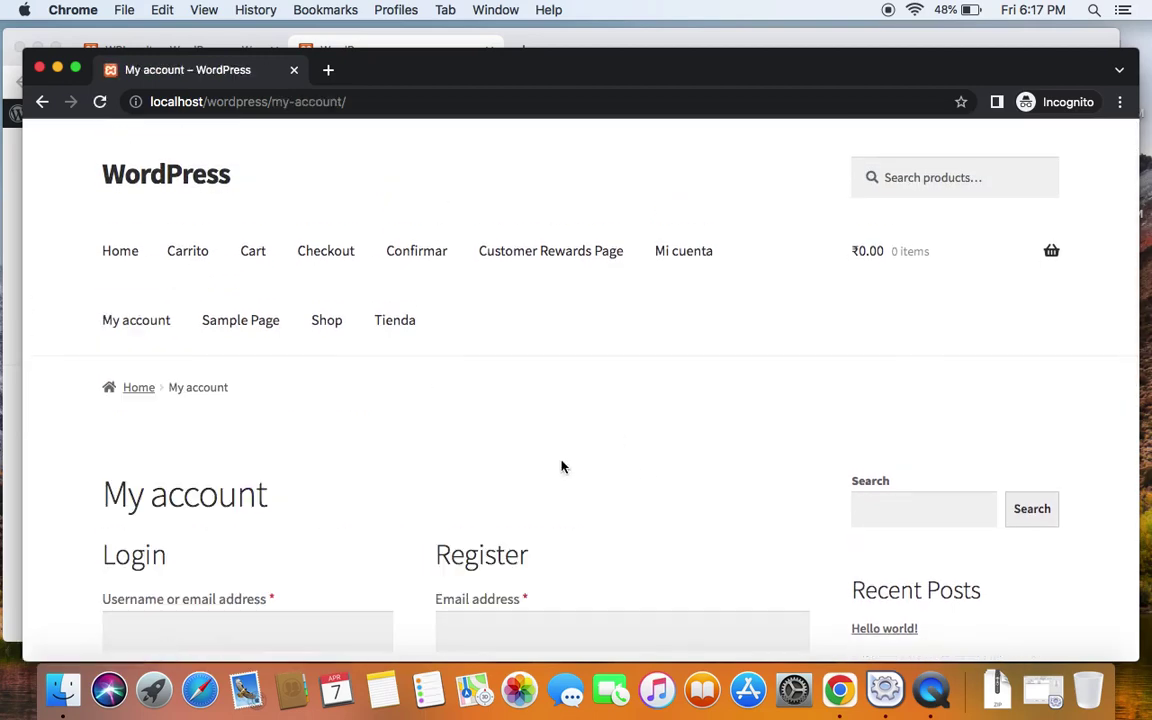
Log in with the saved customer username and password.
click(303, 627)
scroll(303, 630, down, 4)
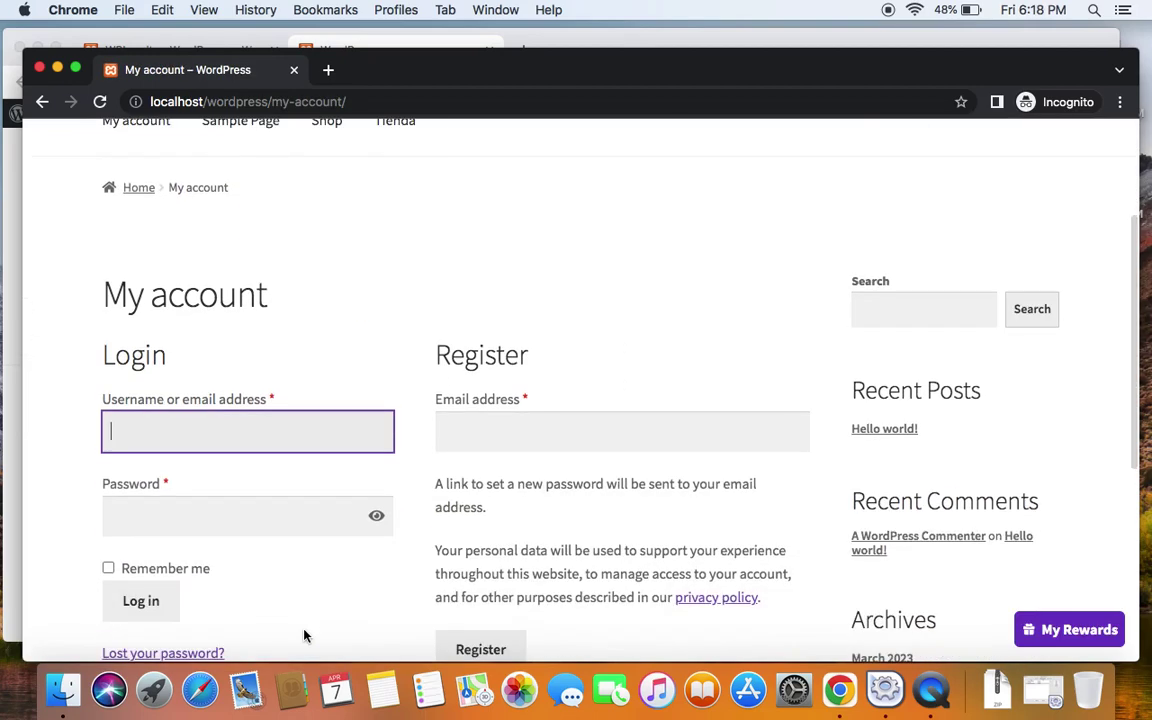
text(benee)
key(Down)
key(Return)
key(Tab)
key(Return)
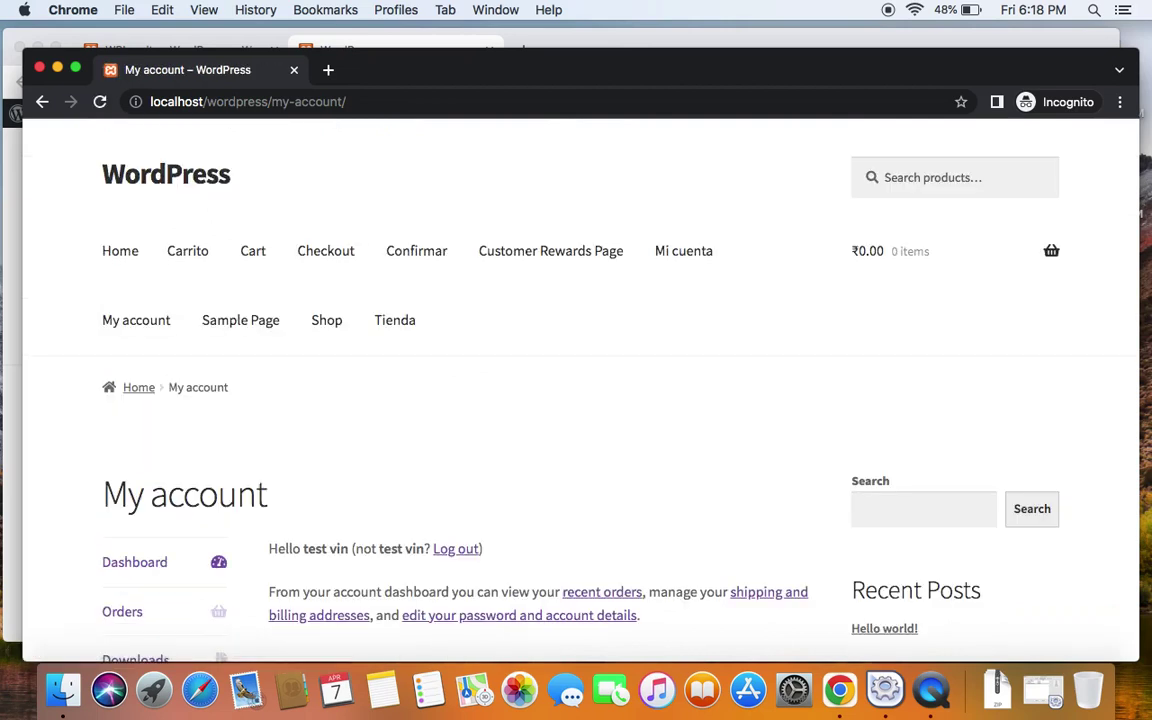
Add one Shirt in size Extra Large to the cart from the Shop.
click(322, 328)
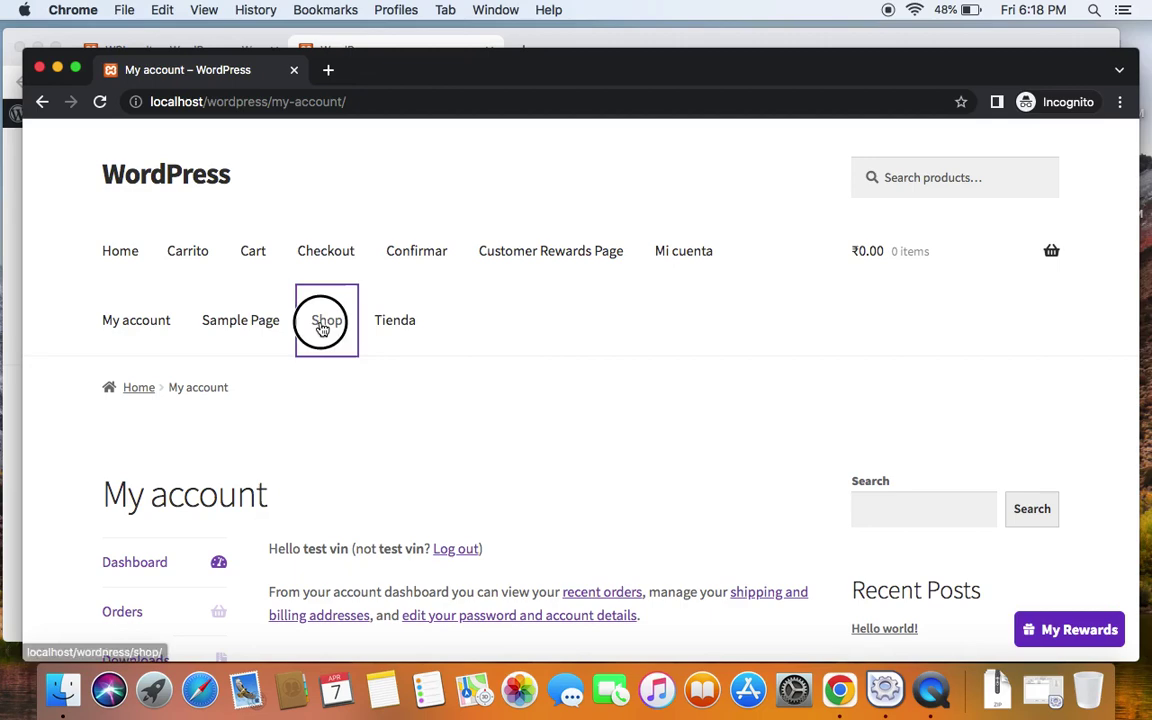
scroll(518, 433, down, 5)
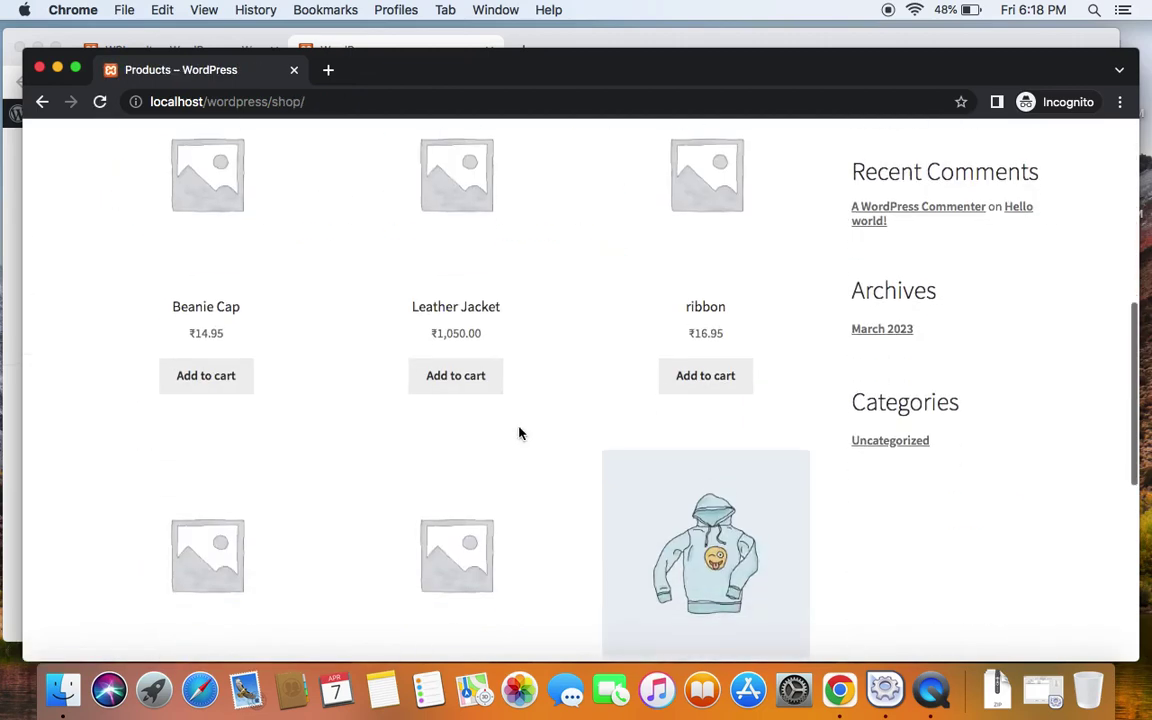
scroll(519, 432, down, 5)
click(200, 190)
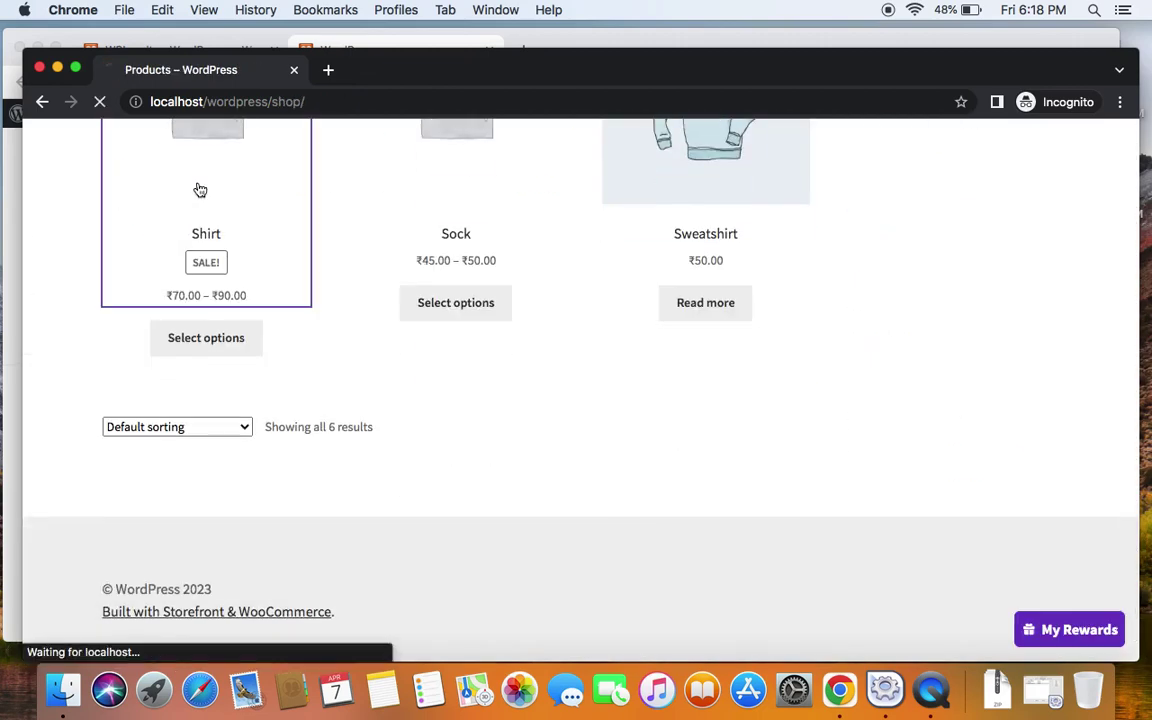
scroll(458, 350, down, 5)
click(518, 388)
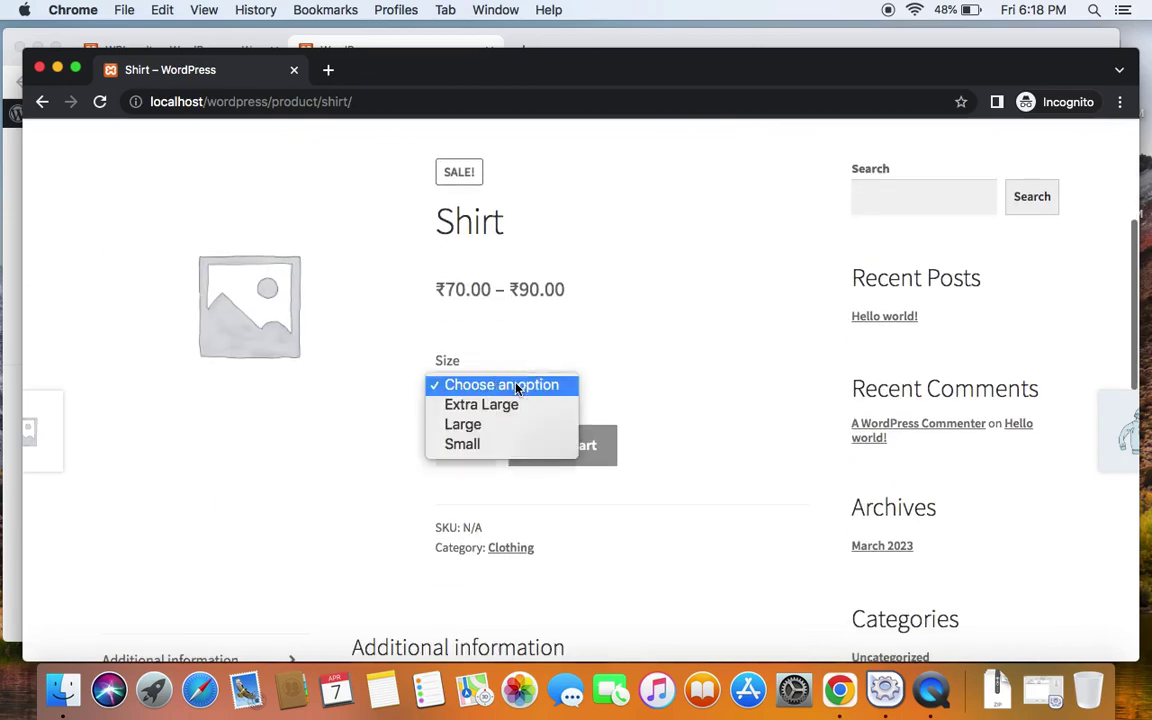
click(494, 405)
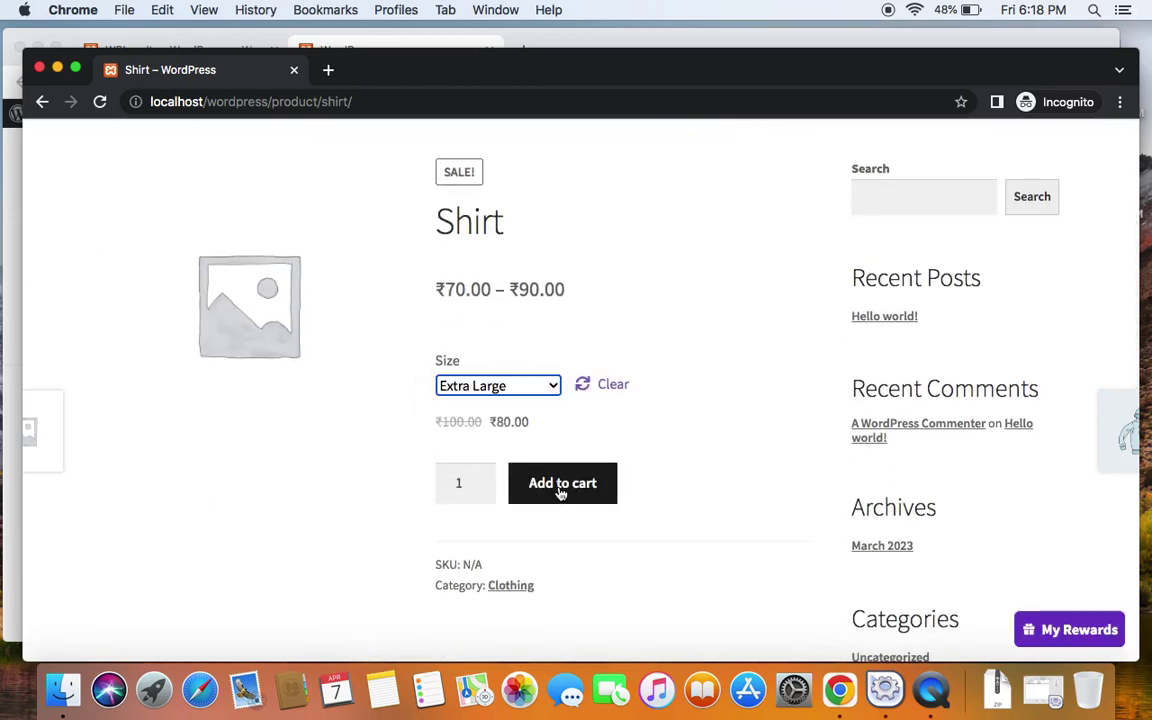
click(561, 485)
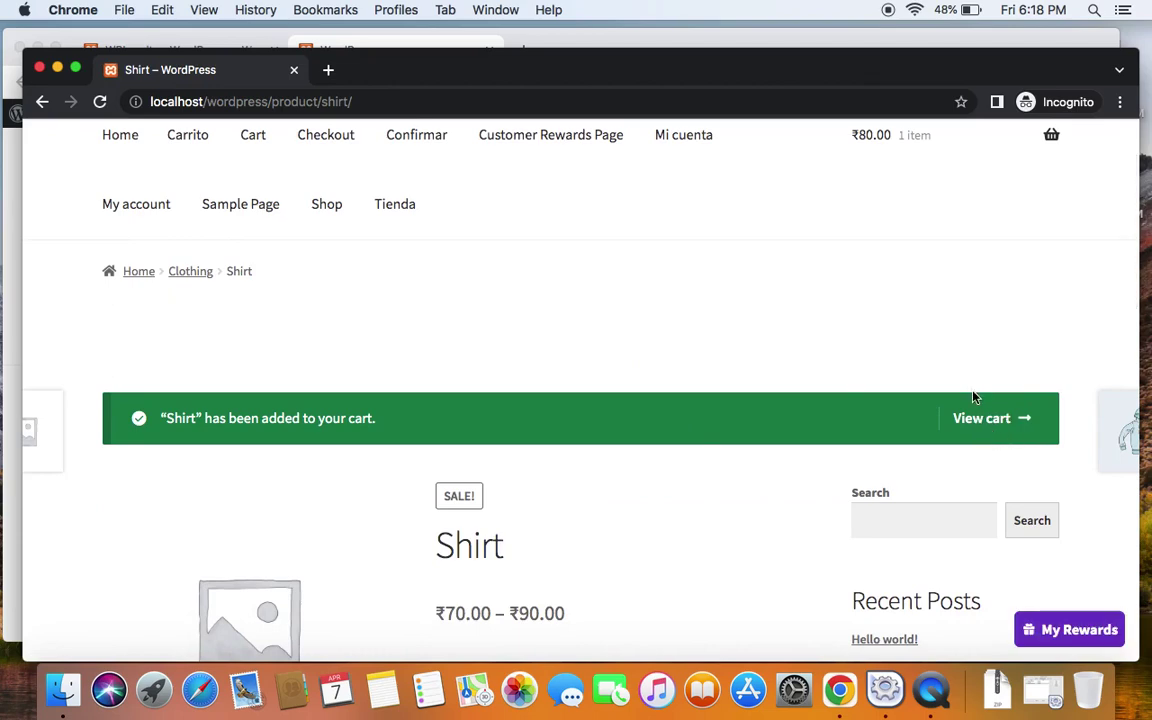
Check out from the cart and place the ₹80.00 cash-on-delivery order.
click(985, 418)
scroll(746, 415, down, 10)
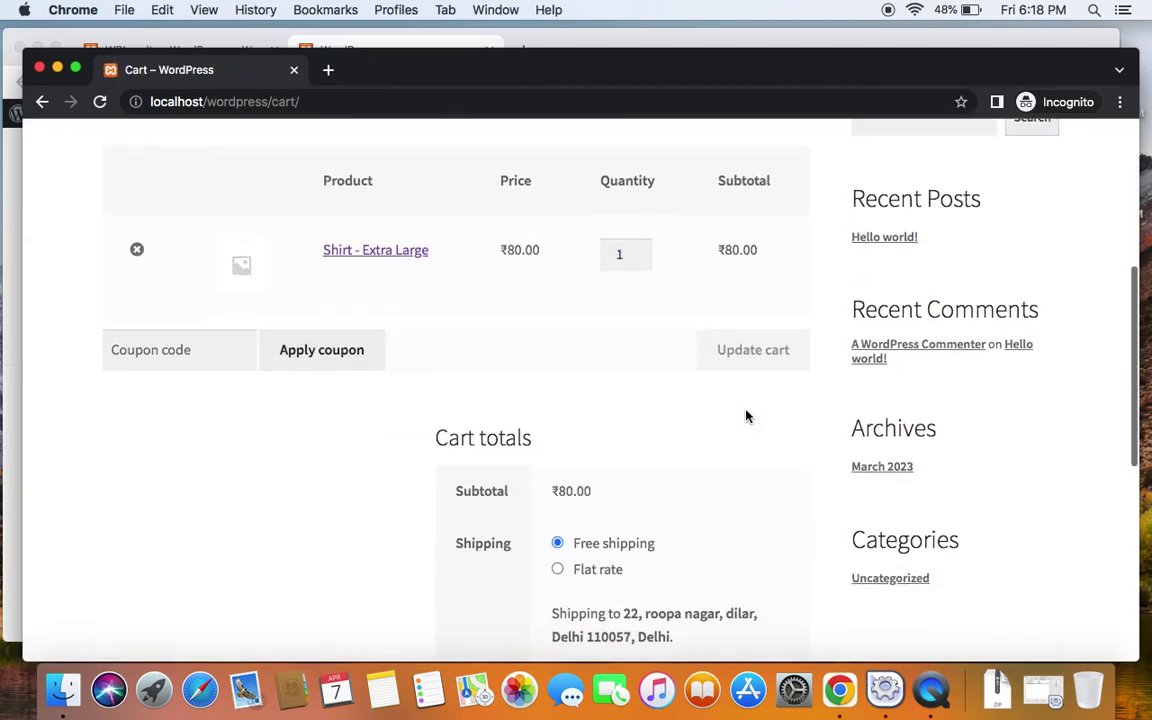
click(627, 510)
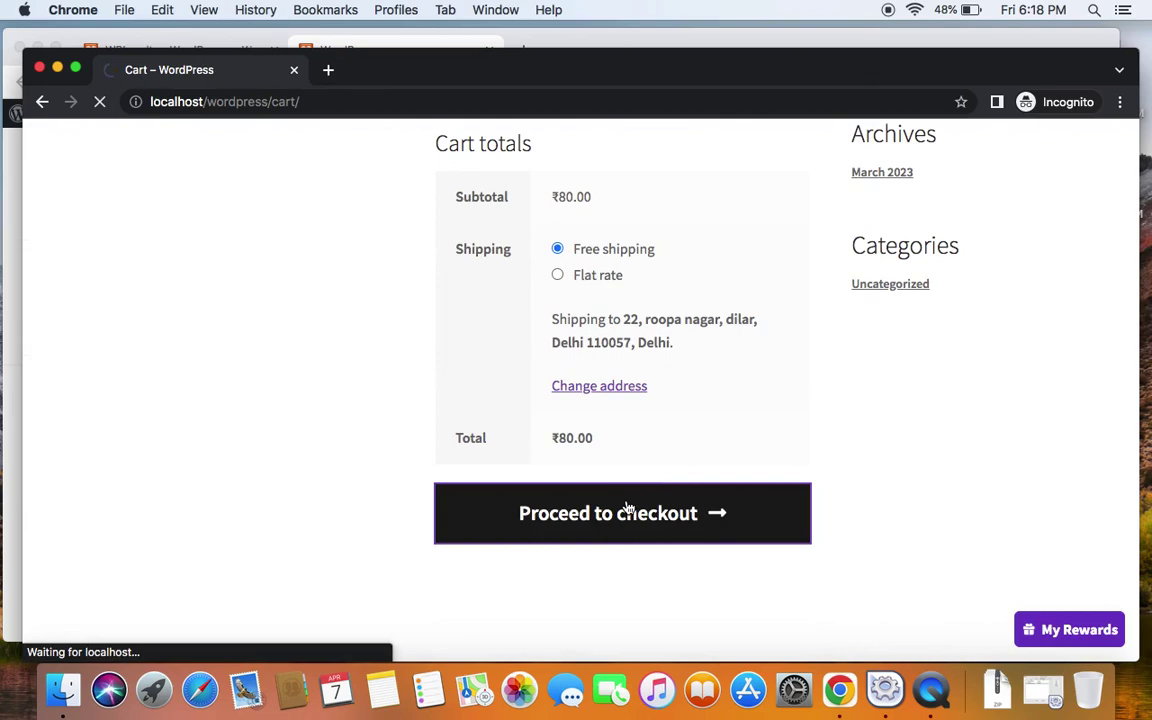
scroll(628, 508, down, 5)
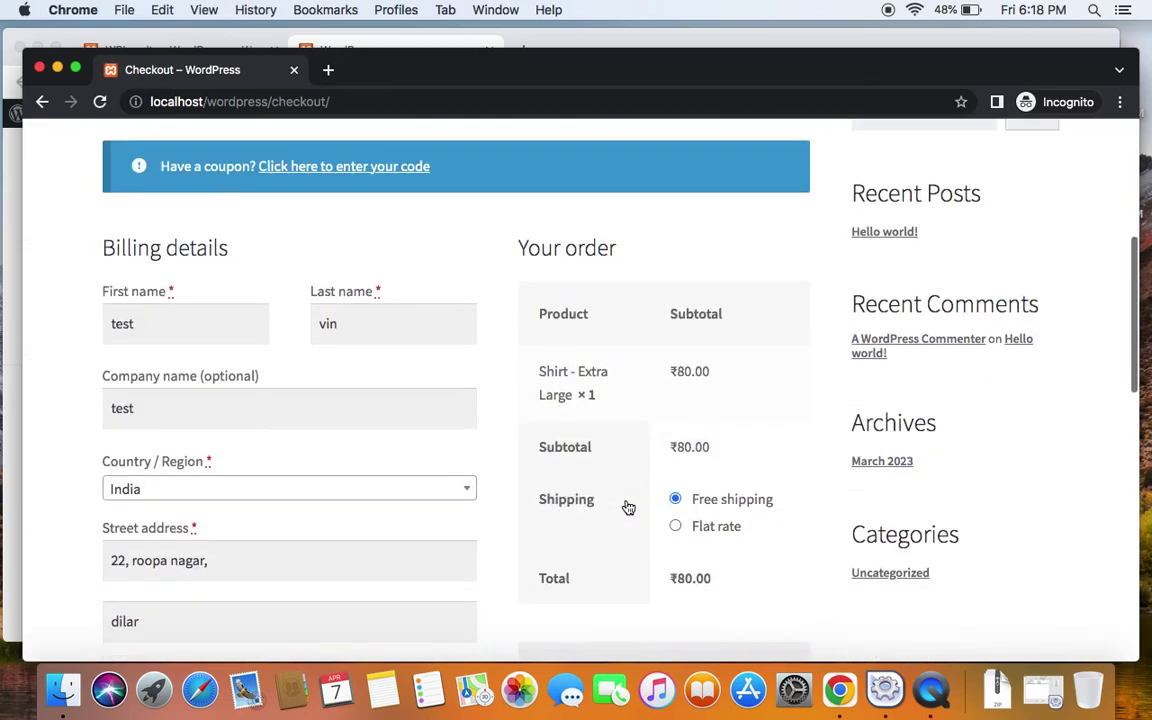
scroll(628, 508, down, 3)
scroll(309, 445, down, 7)
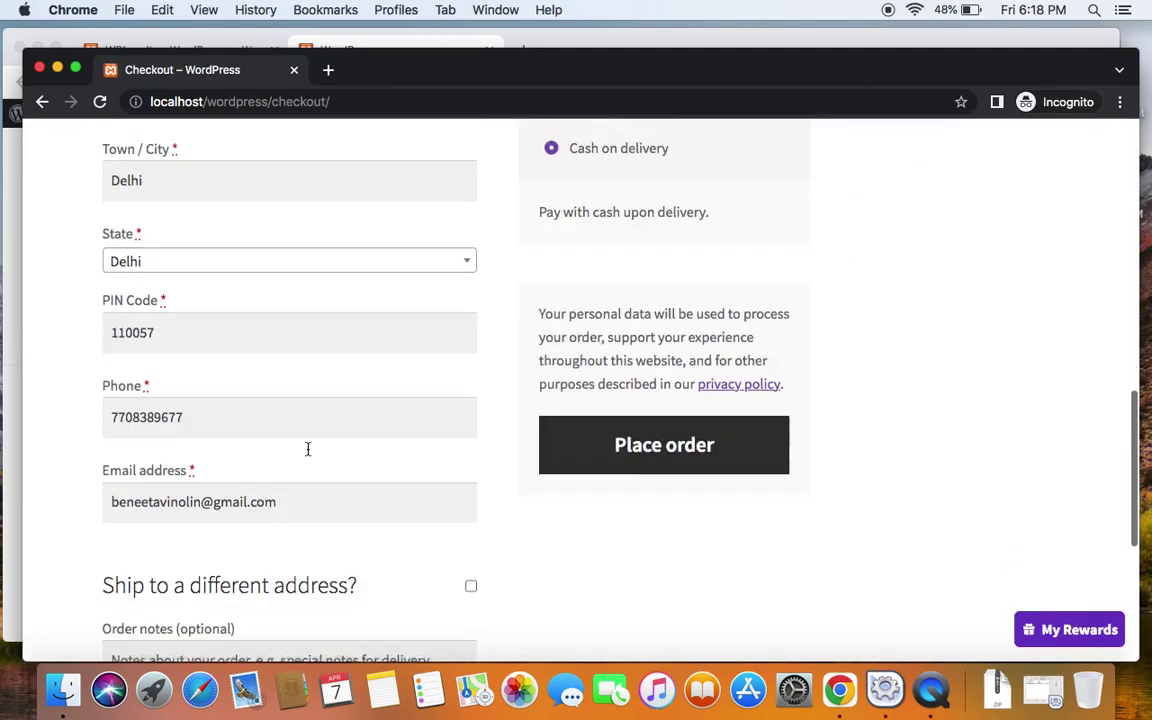
scroll(308, 449, down, 5)
scroll(309, 452, up, 5)
click(634, 427)
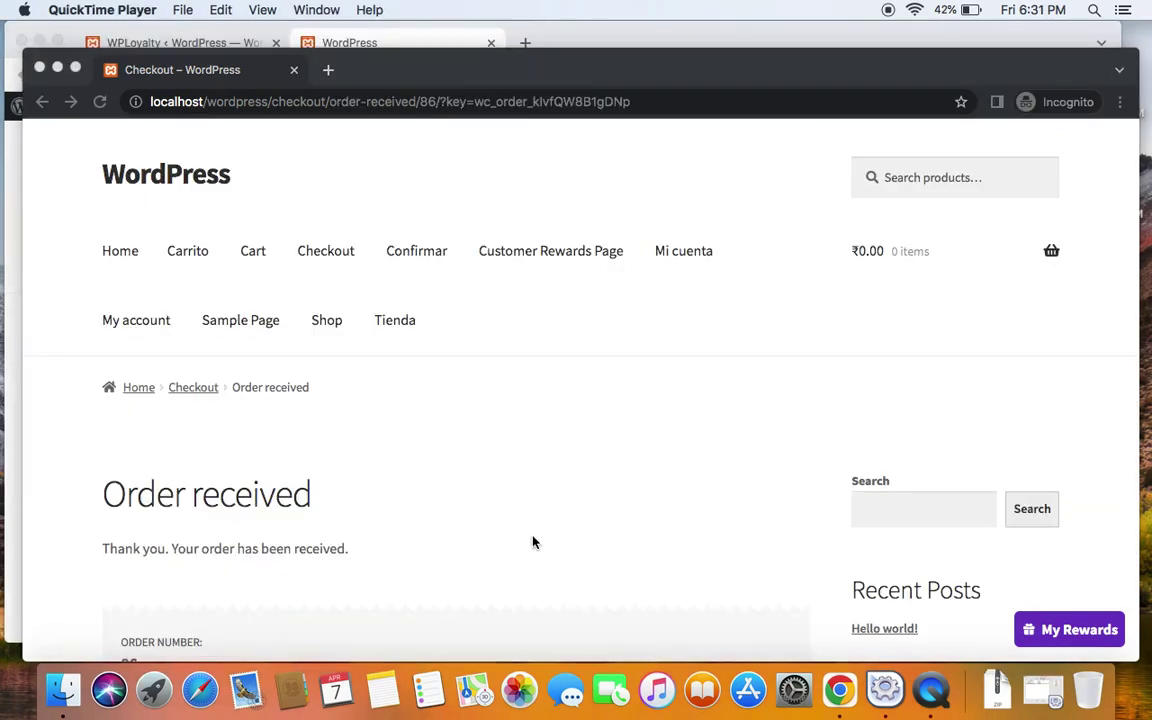
scroll(533, 542, down, 5)
scroll(533, 542, up, 2)
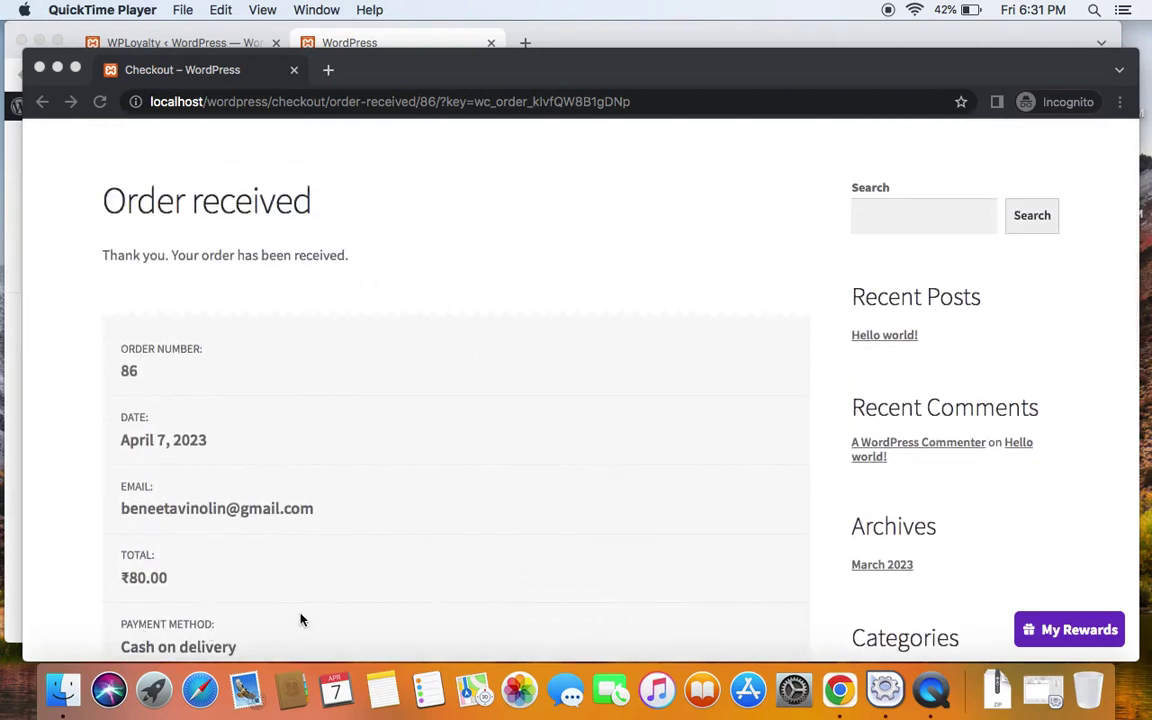
scroll(301, 620, down, 2)
scroll(301, 620, up, 2)
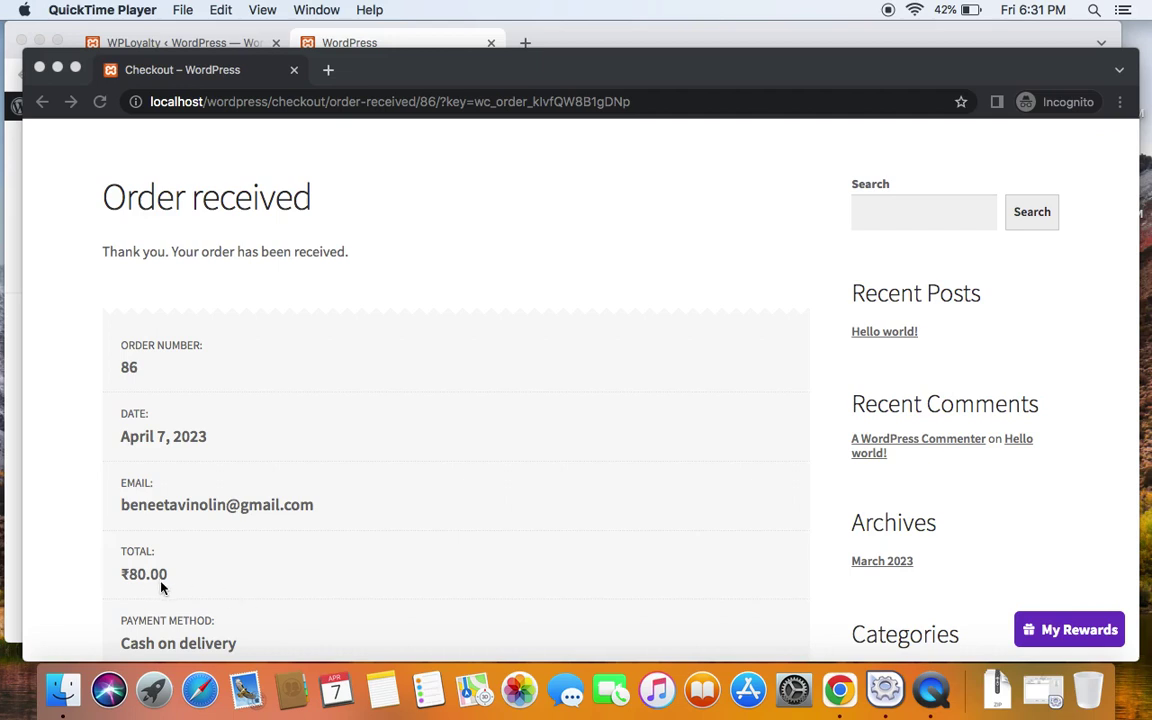
scroll(159, 589, down, 2)
scroll(310, 549, up, 2)
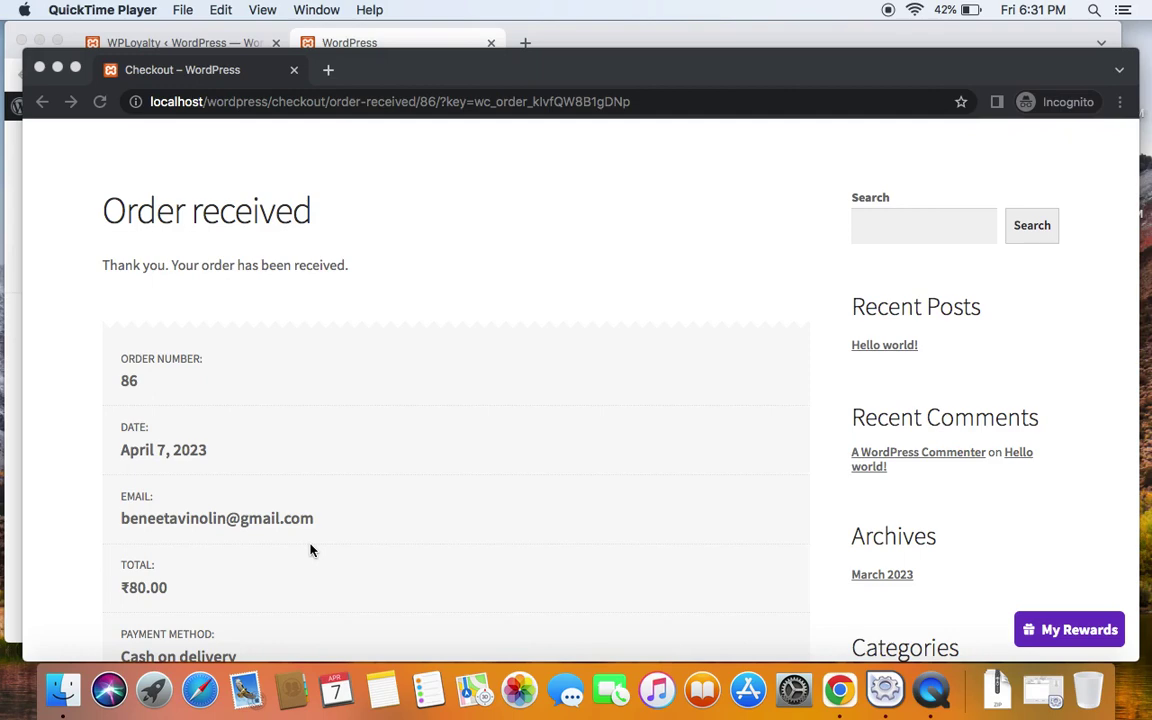
scroll(310, 550, down, 3)
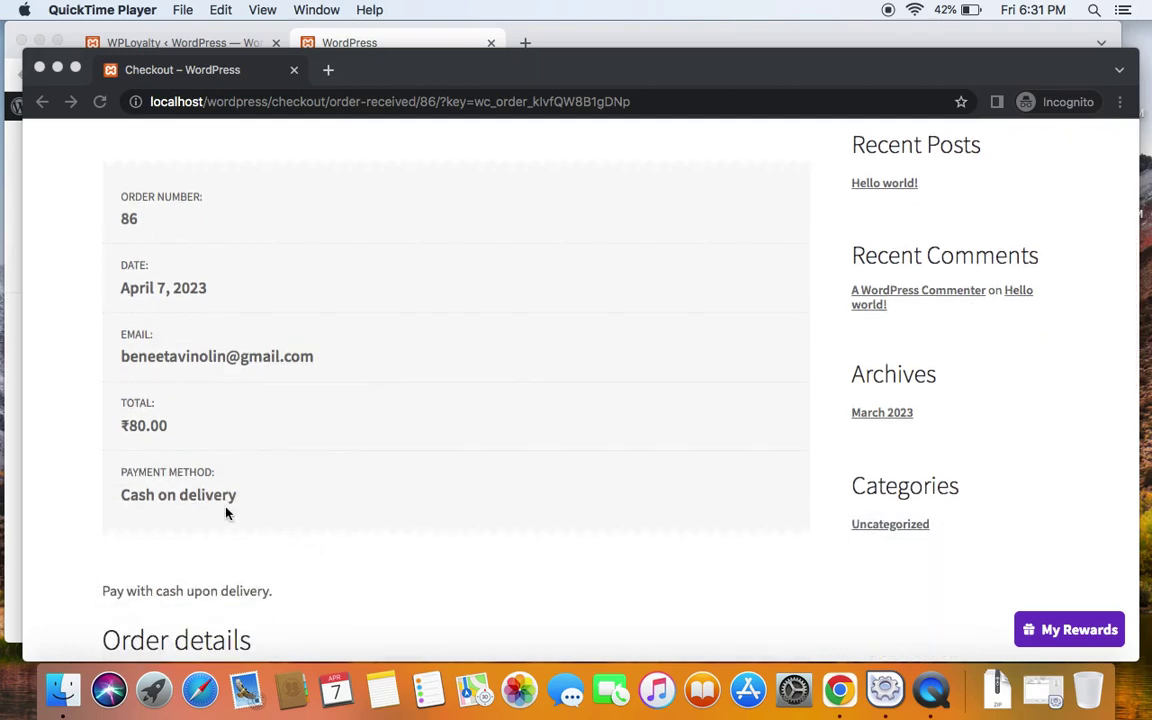
scroll(300, 515, up, 2)
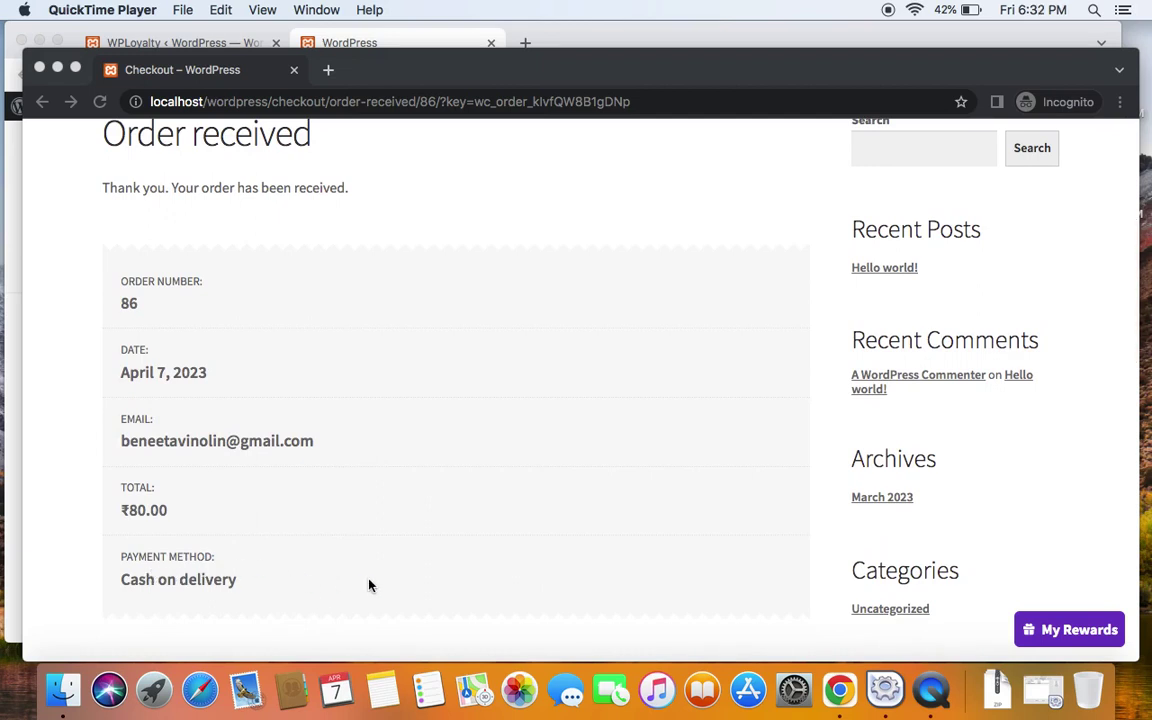
scroll(369, 585, up, 1)
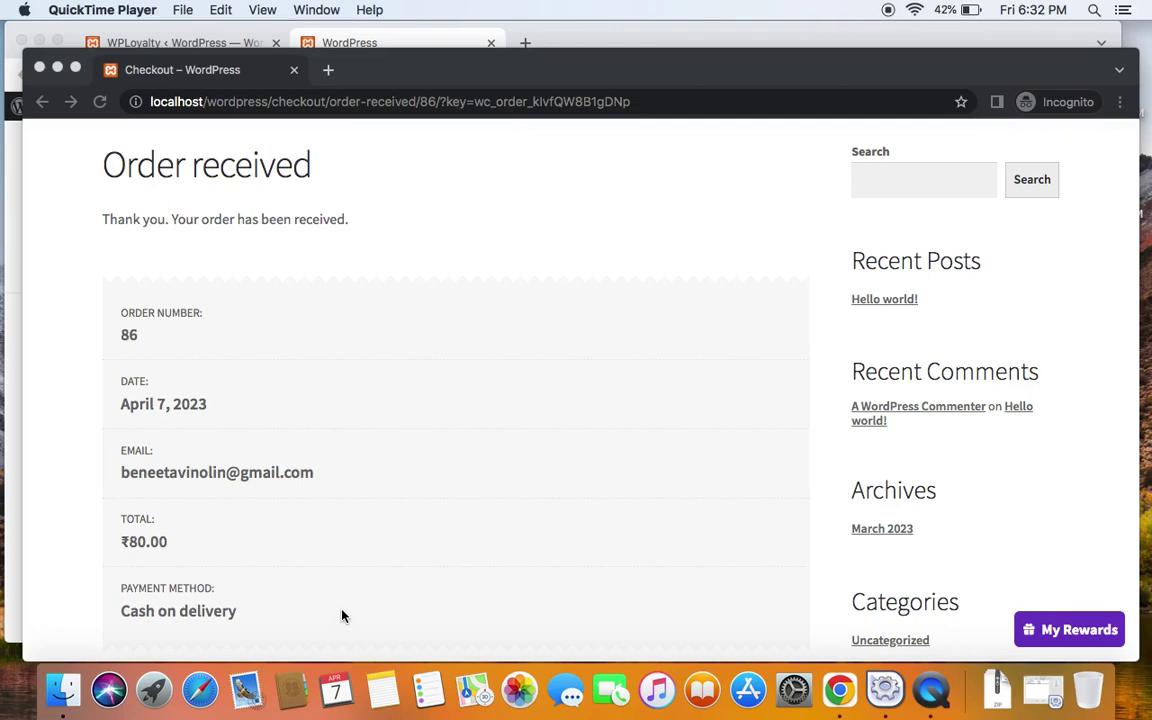
scroll(342, 615, down, 1)
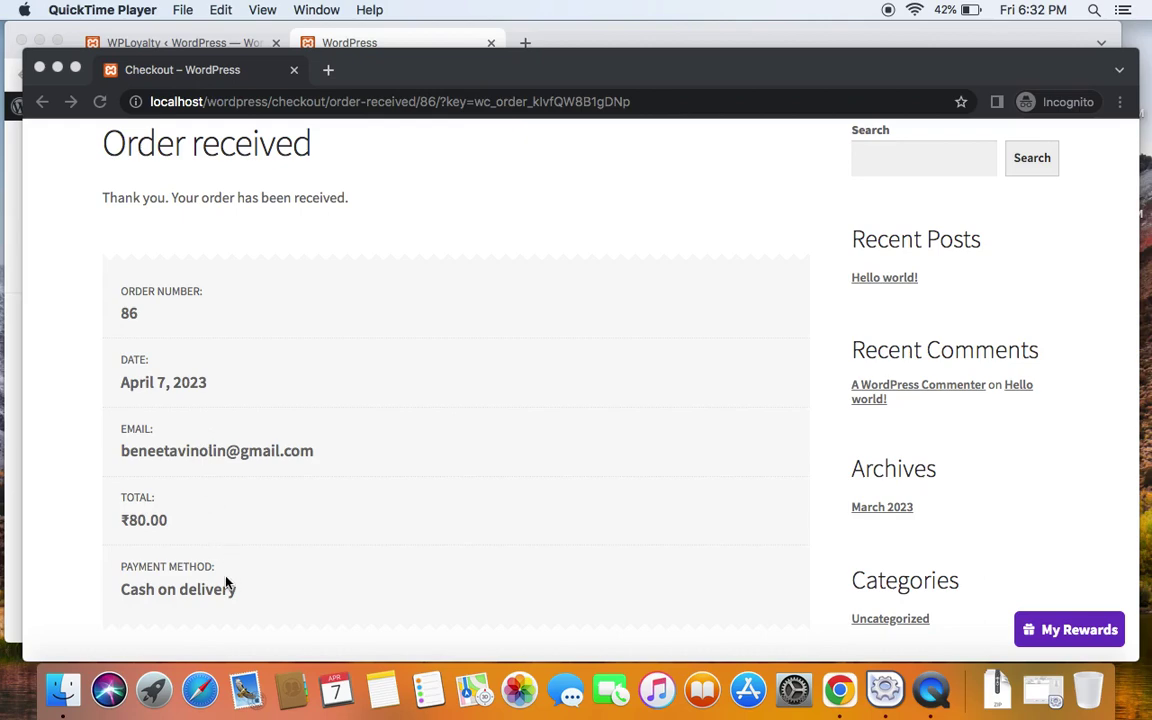
In the admin window, open the newest ₹80.00 order from WooCommerce > Orders.
click(58, 68)
click(185, 42)
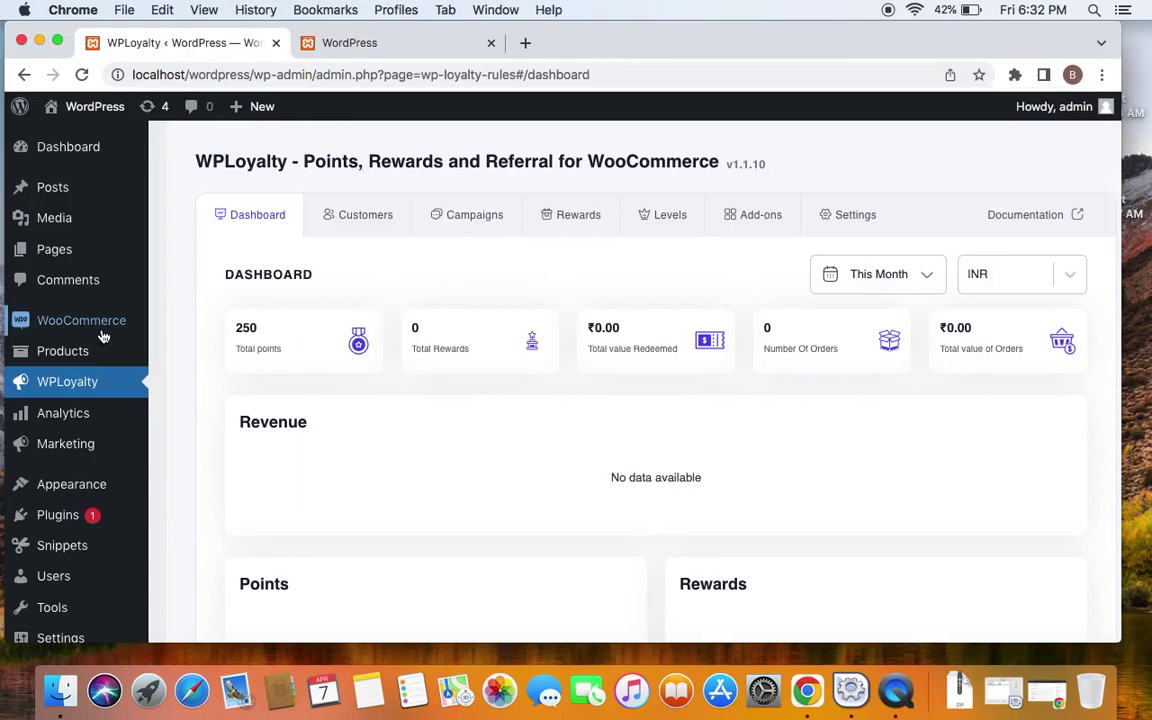
mouse_move(80, 320)
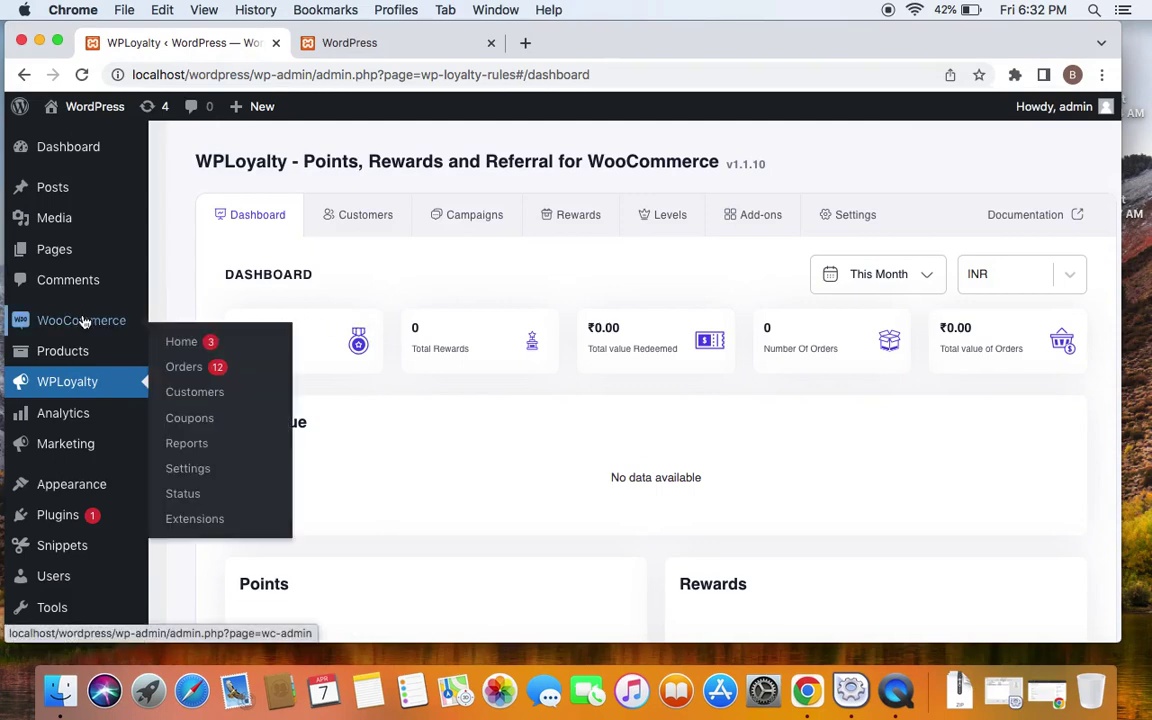
click(182, 367)
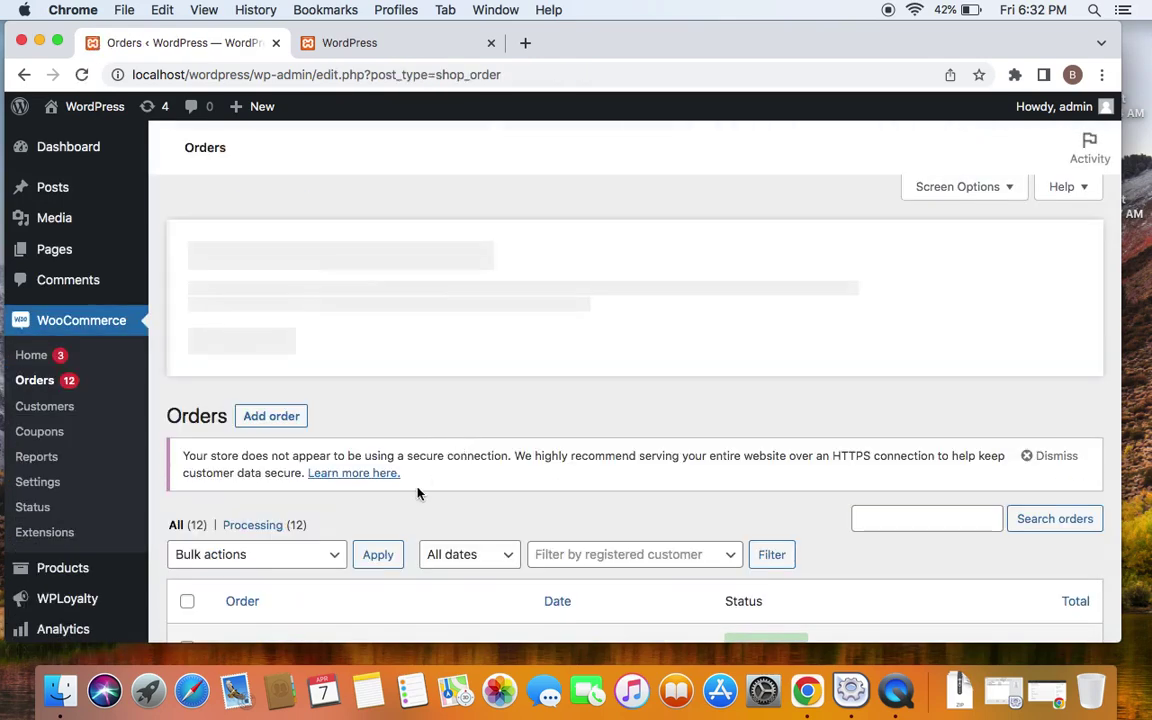
scroll(418, 492, down, 5)
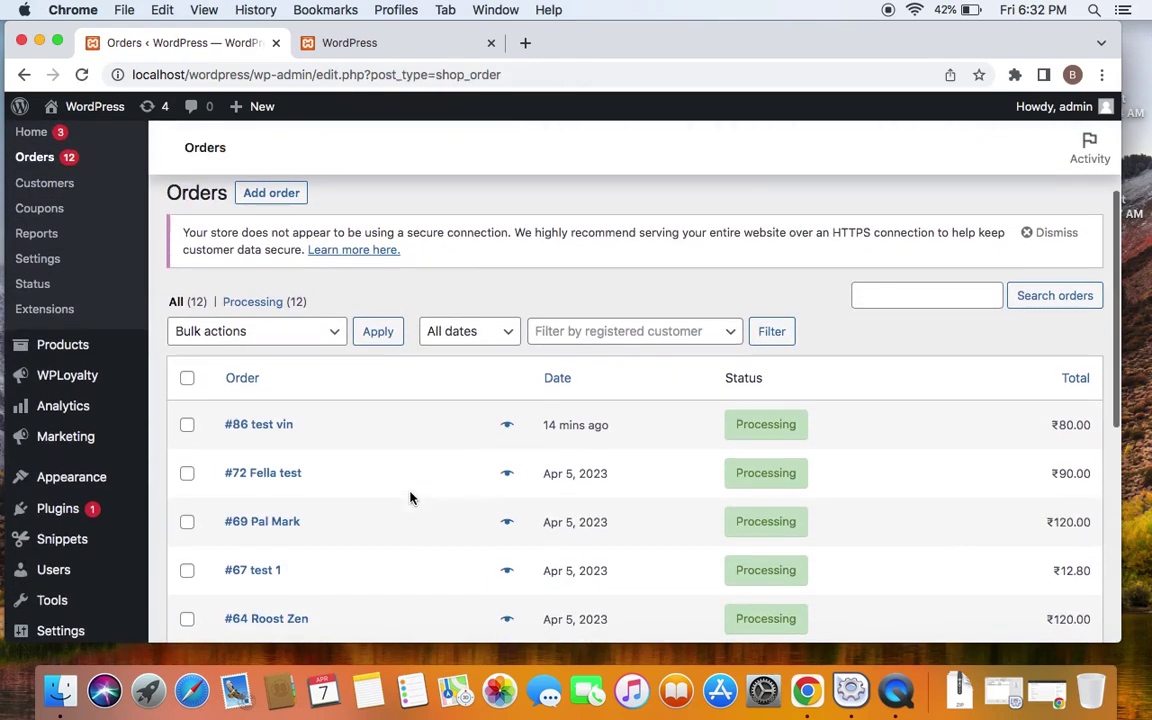
click(259, 427)
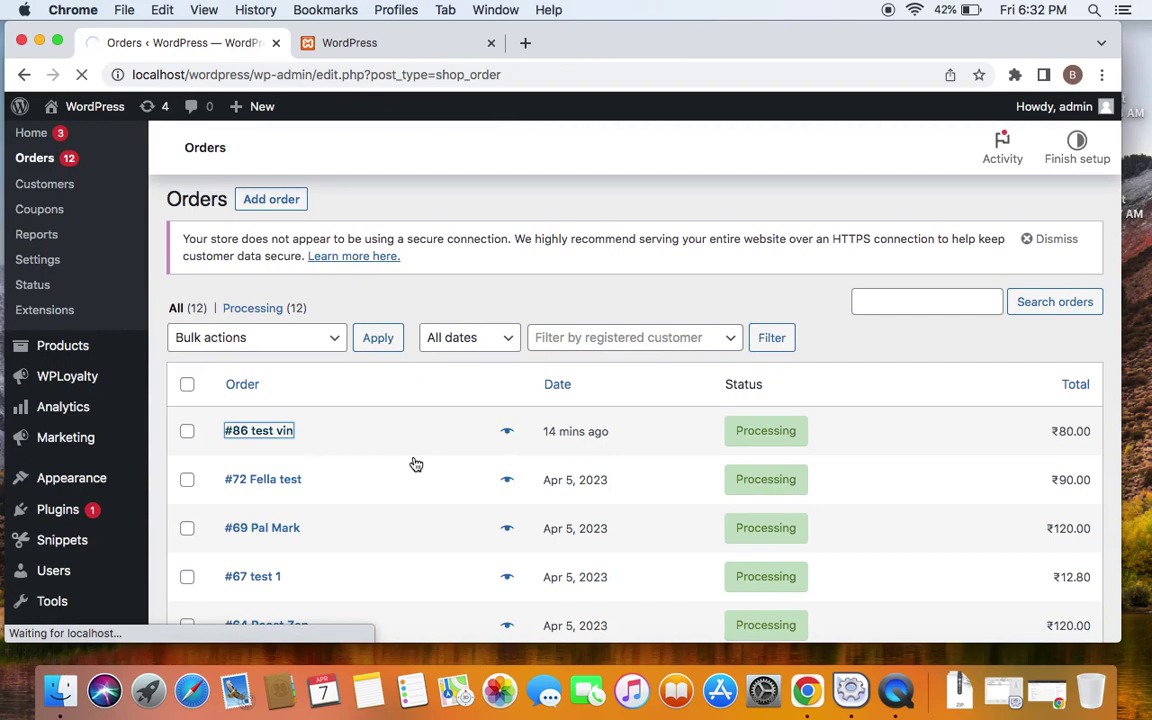
Check the order's Status dropdown and leave it at Processing.
scroll(297, 404, down, 1)
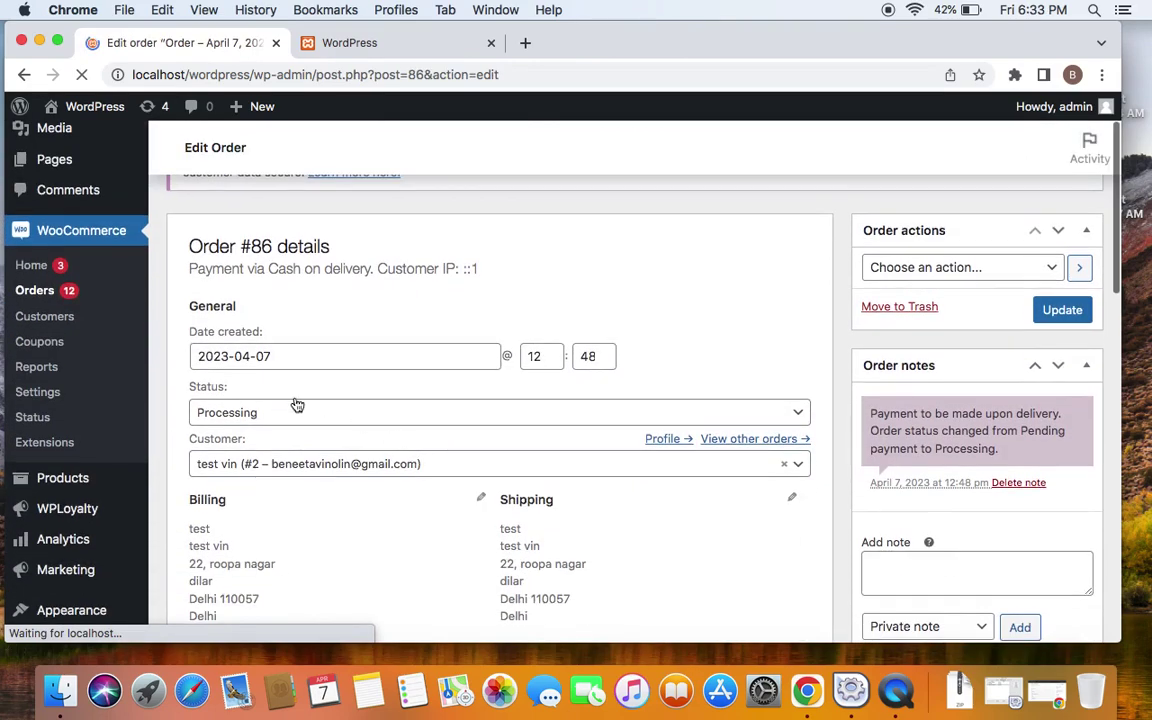
scroll(300, 400, down, 5)
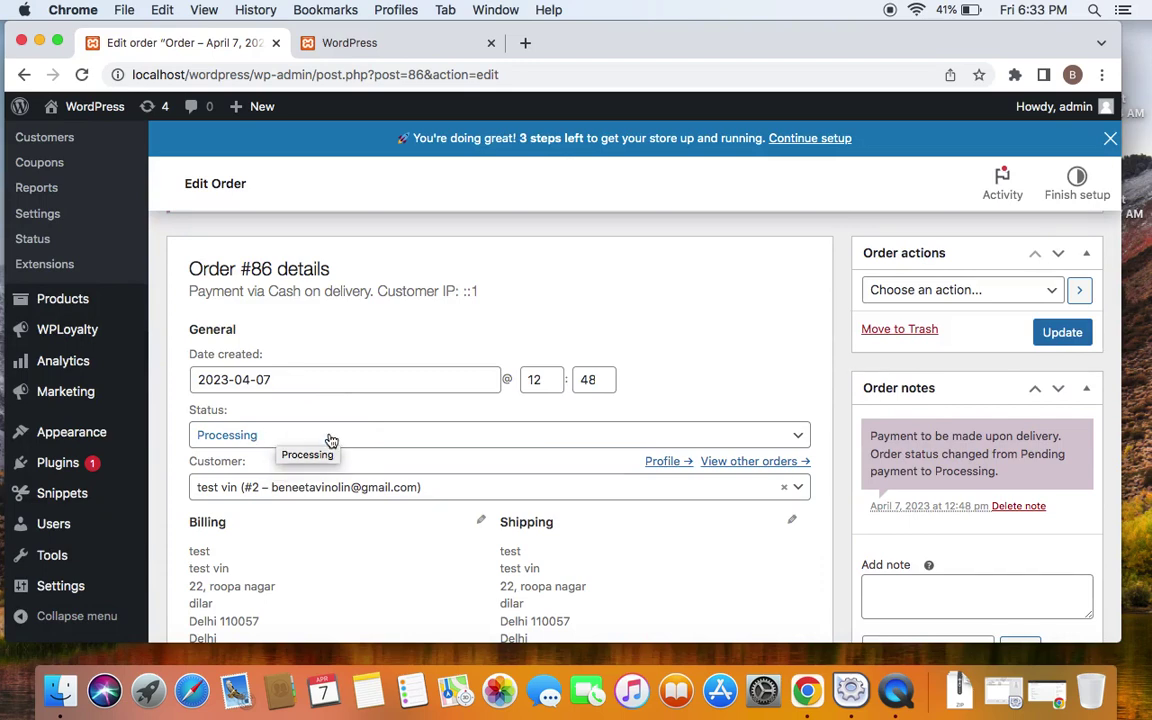
click(795, 442)
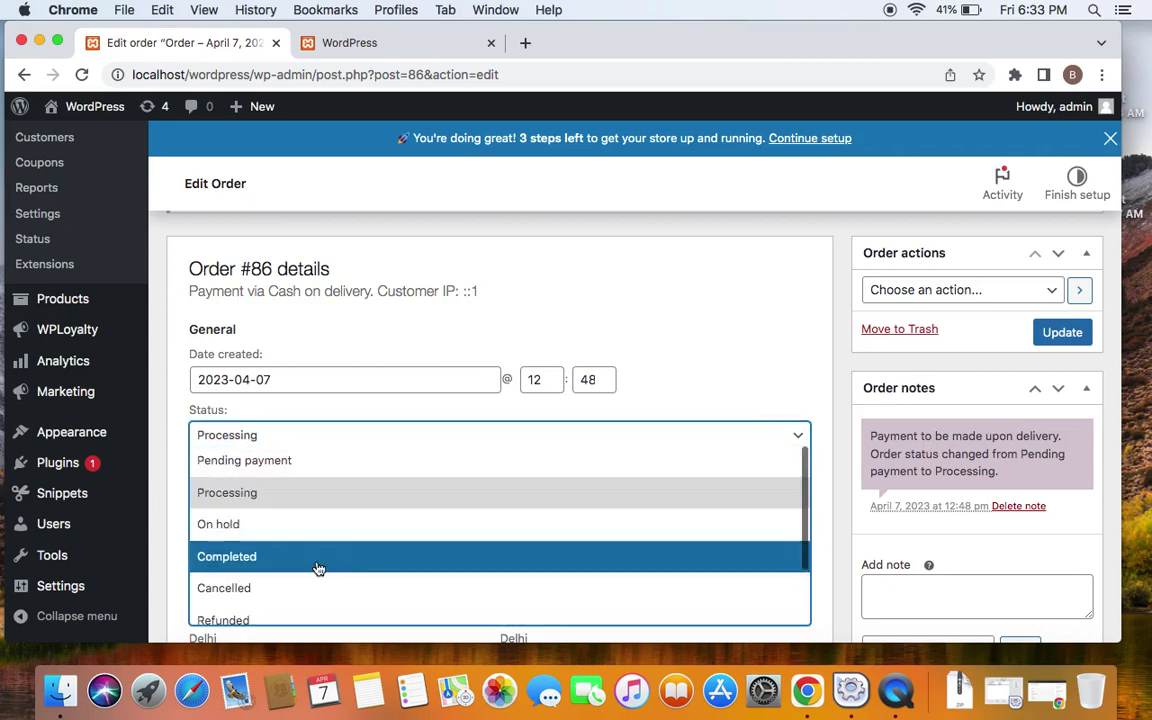
click(705, 374)
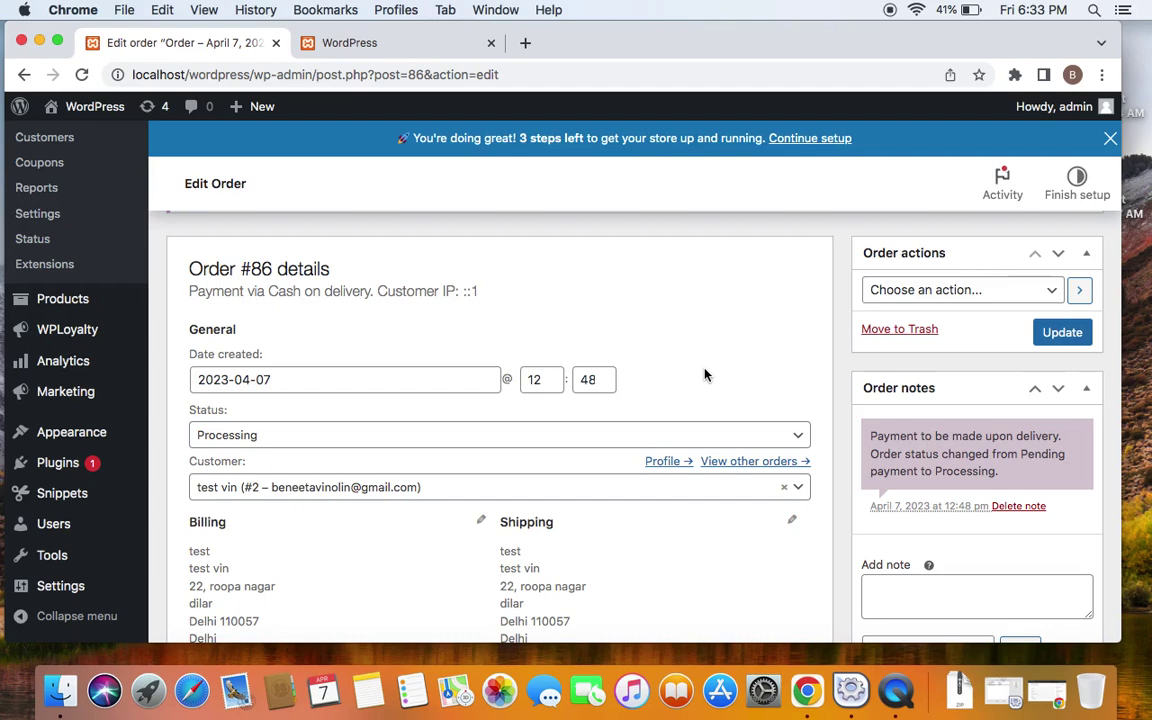
Bring the incognito Order received window back into view.
click(1049, 697)
scroll(663, 406, up, 3)
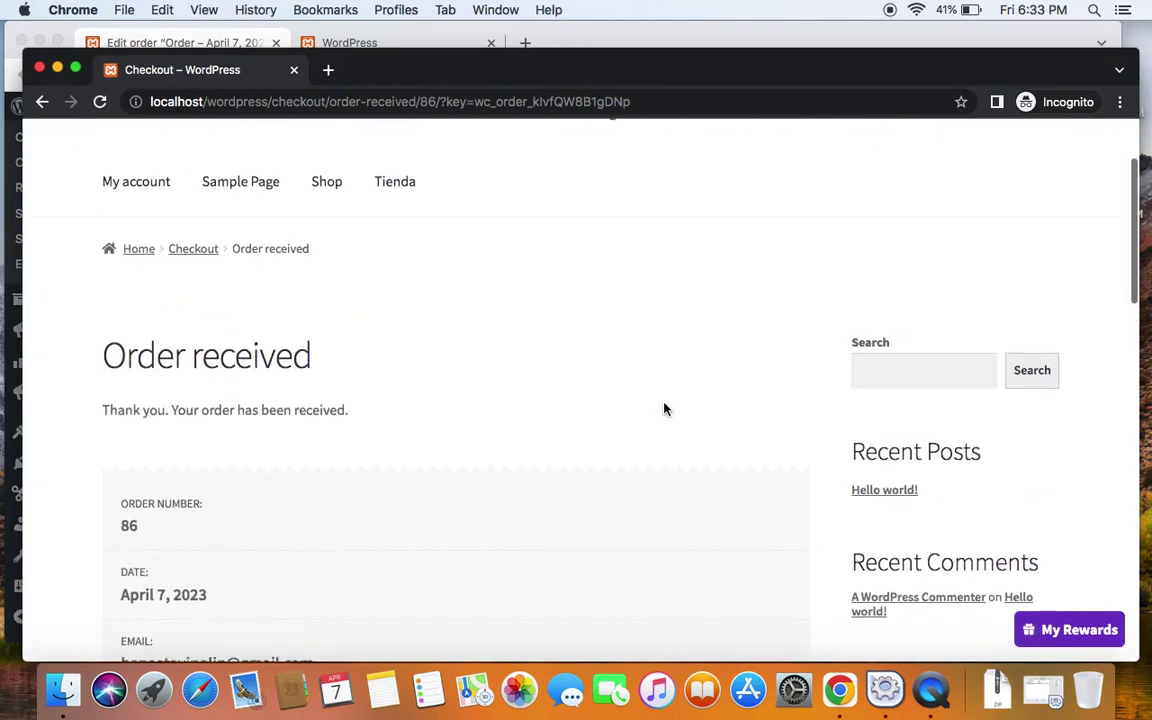
scroll(365, 396, down, 3)
scroll(476, 514, up, 5)
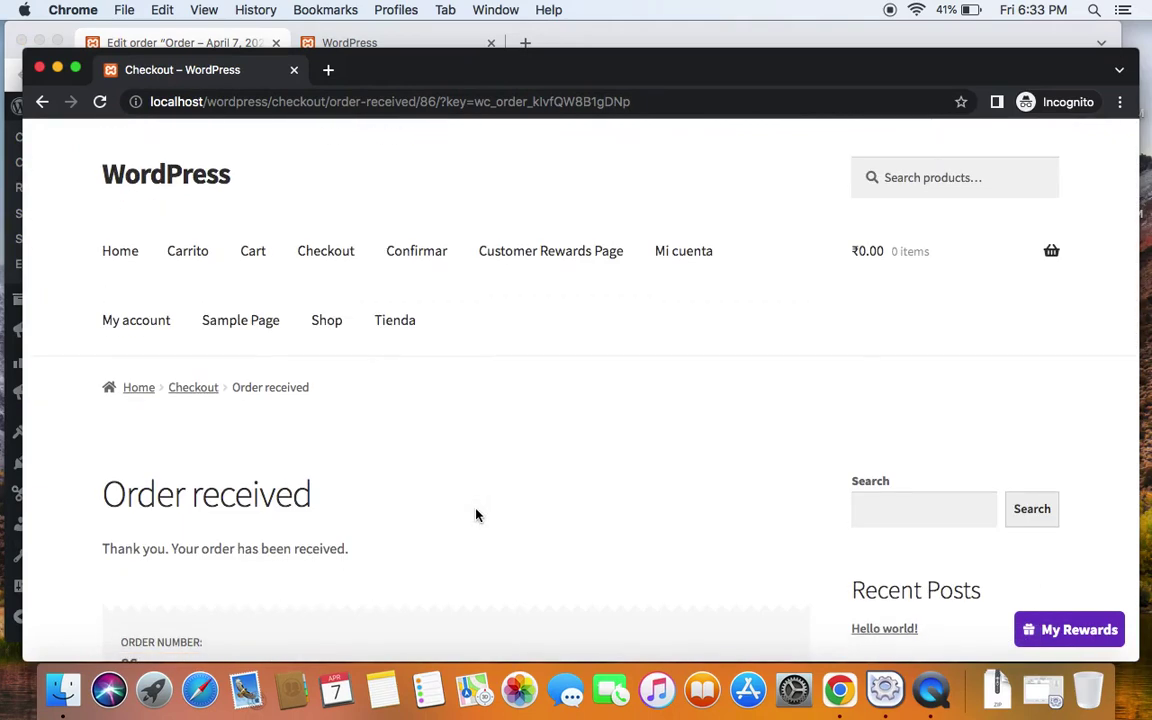
Open the Shirt product from the Shop and select size Extra Large.
click(327, 322)
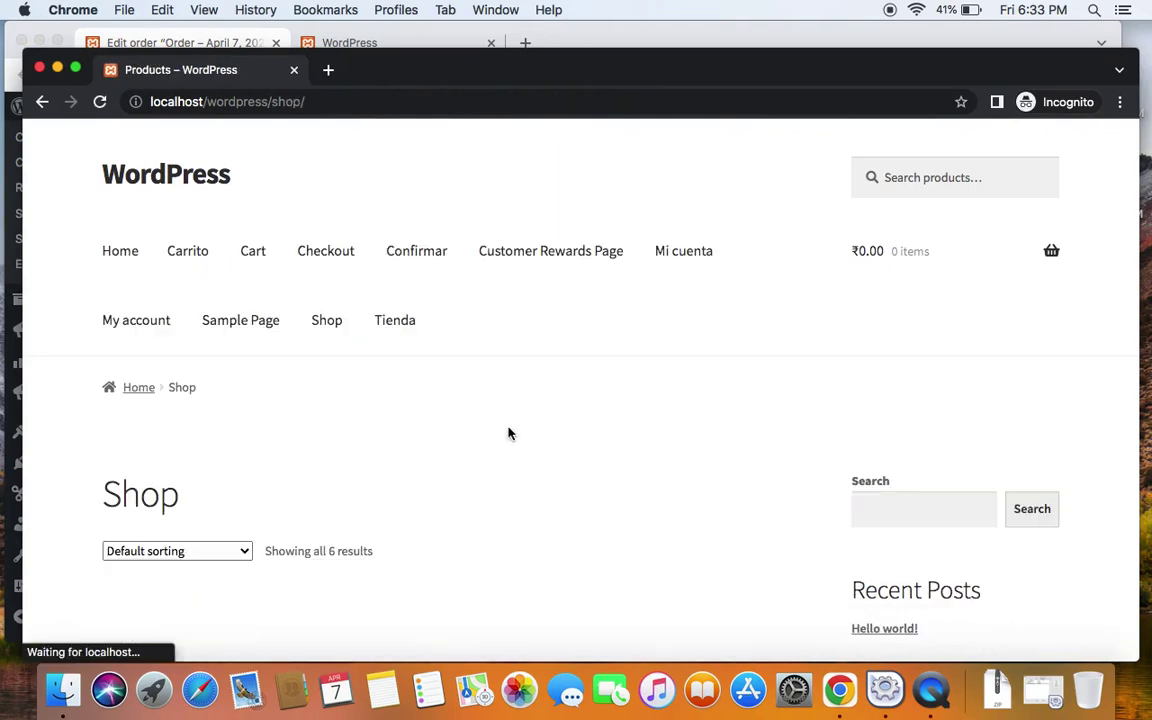
scroll(508, 433, down, 10)
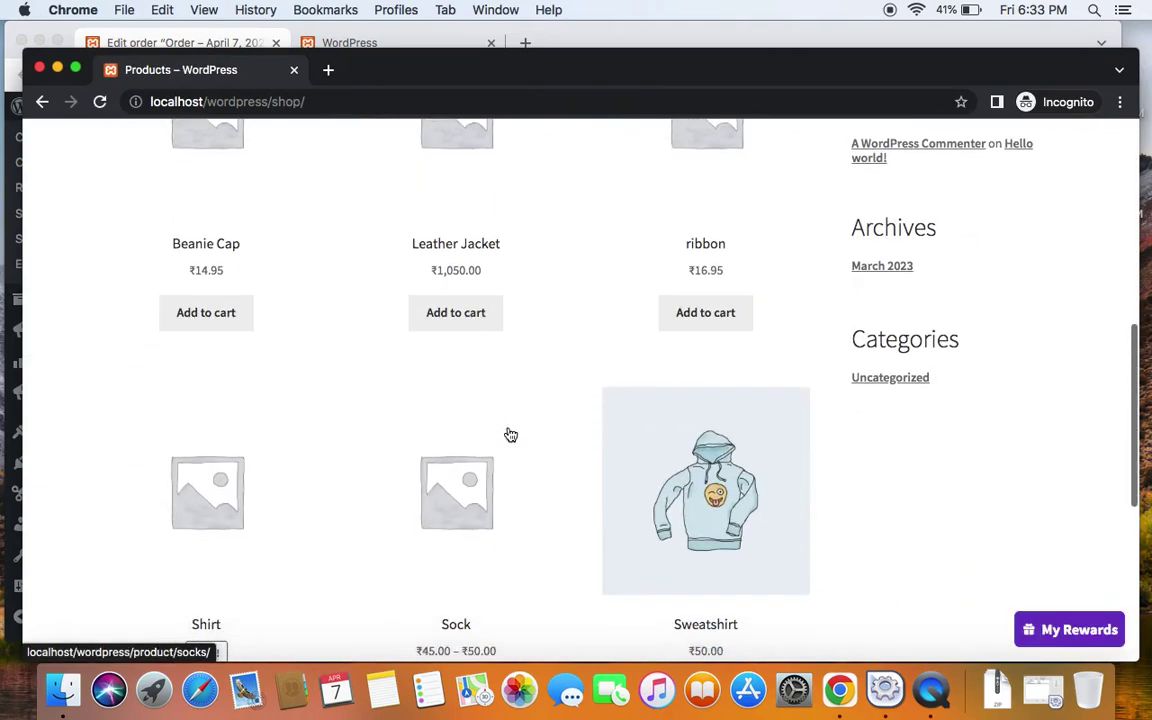
scroll(510, 434, down, 2)
click(203, 422)
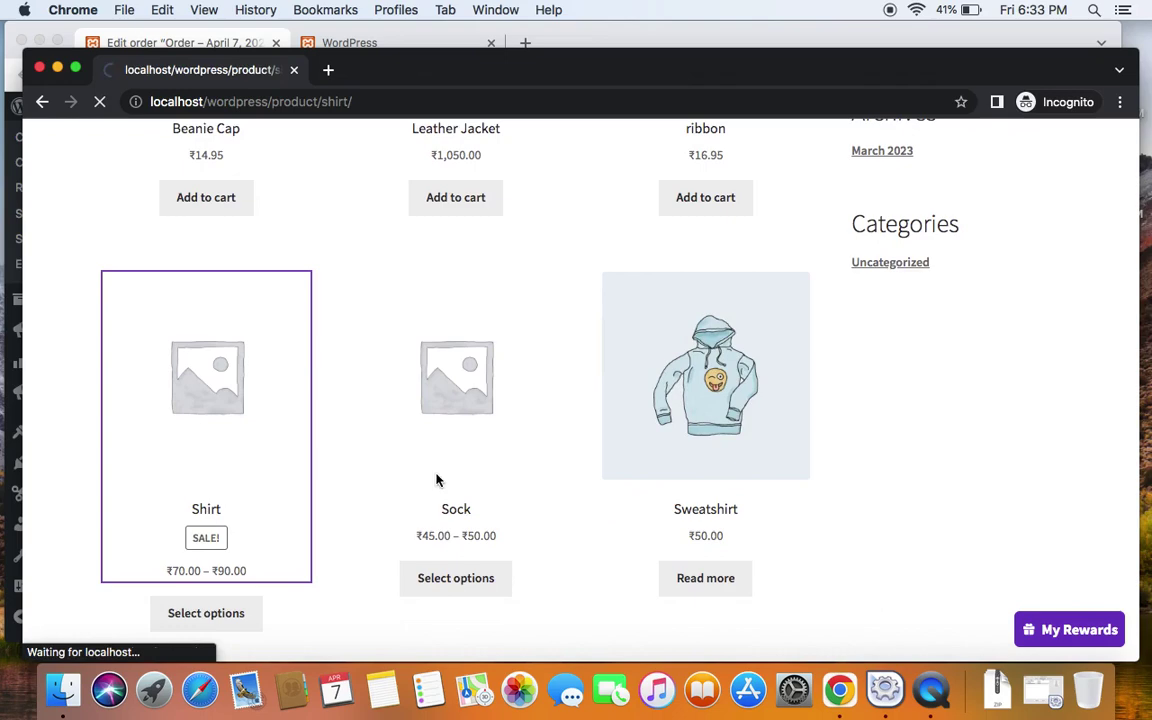
scroll(494, 437, down, 3)
click(494, 437)
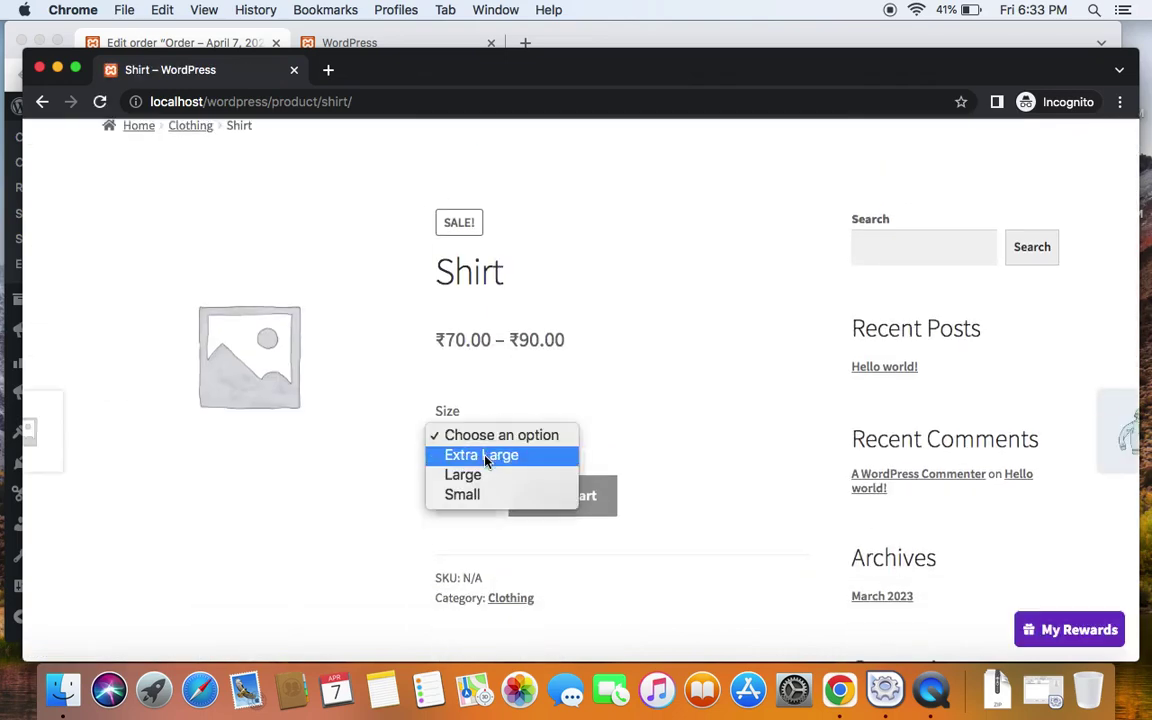
click(486, 456)
Show the Reviews tab with its 'Review and earn 50 points!' form.
scroll(576, 419, down, 8)
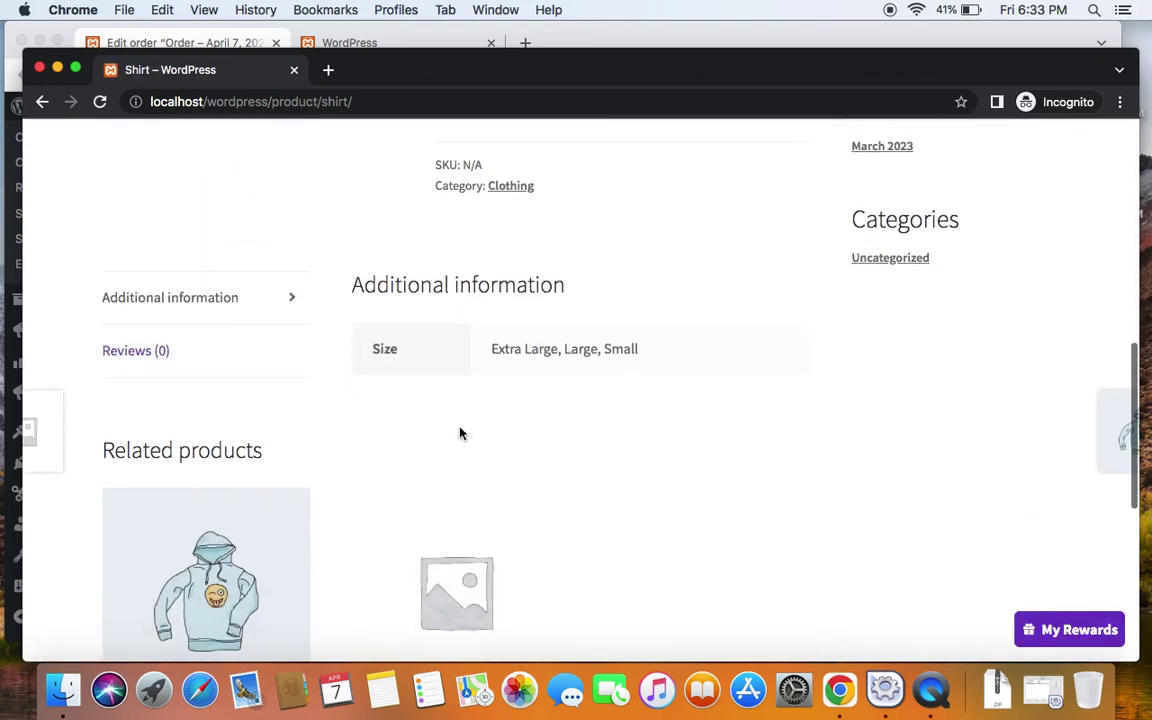
click(143, 355)
scroll(545, 404, down, 4)
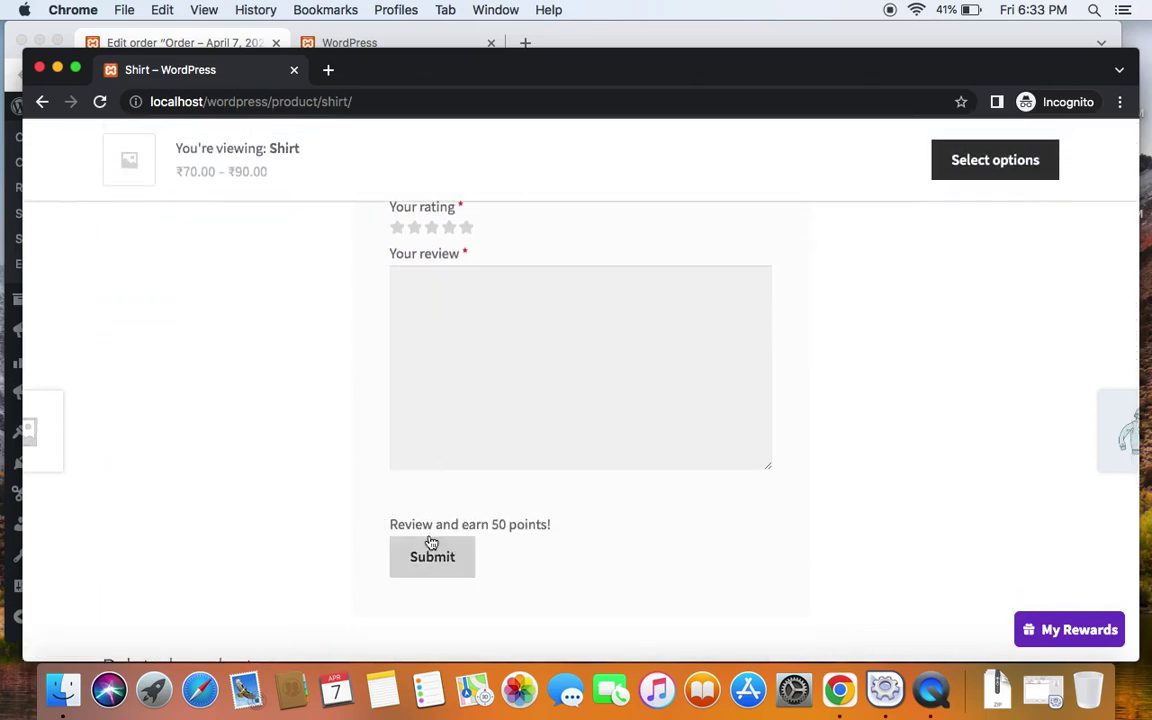
scroll(609, 535, up, 1)
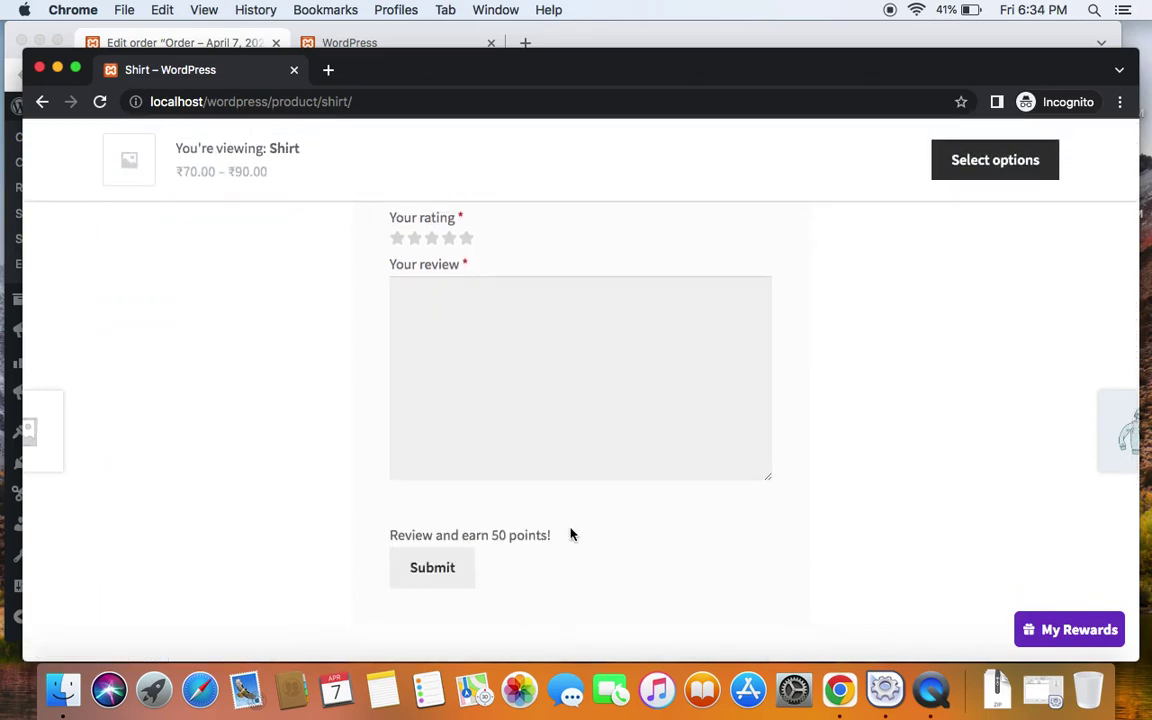
scroll(571, 535, up, 15)
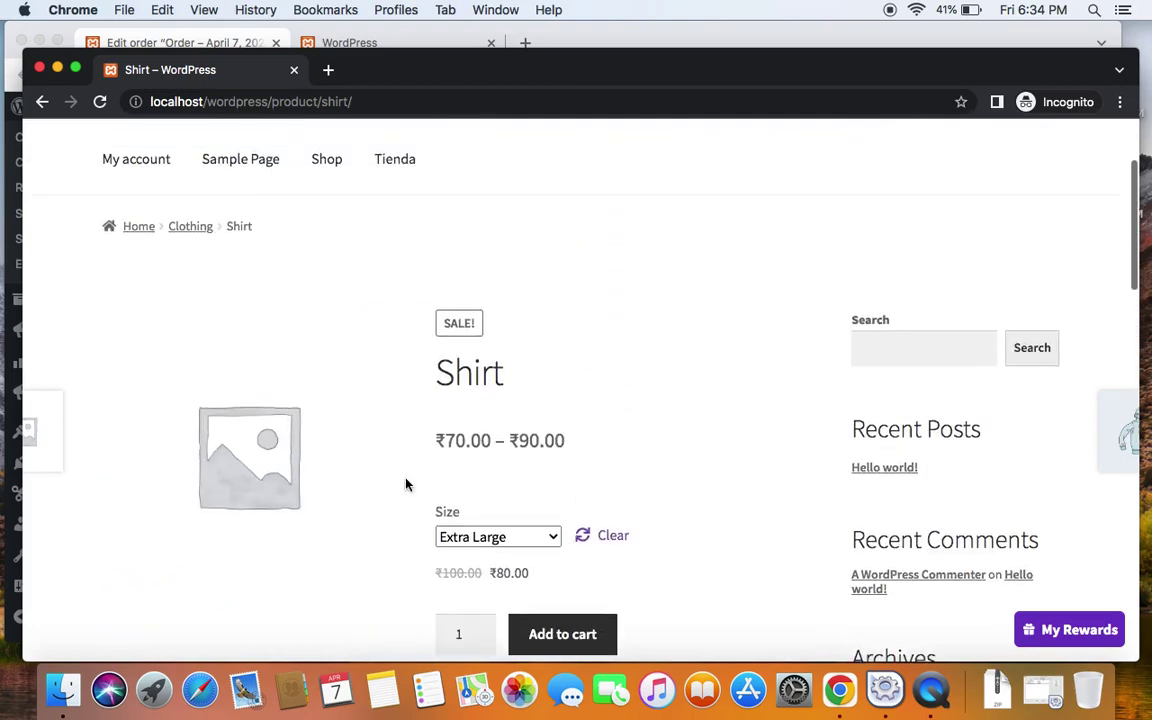
scroll(406, 490, down, 15)
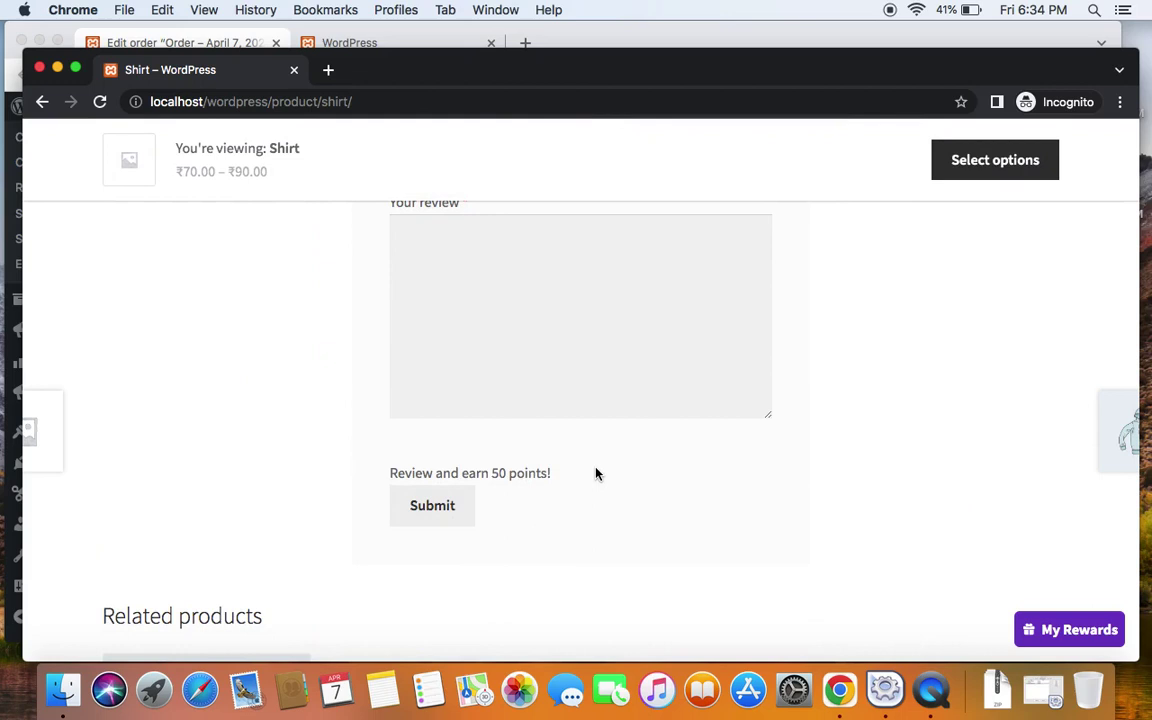
scroll(595, 473, up, 5)
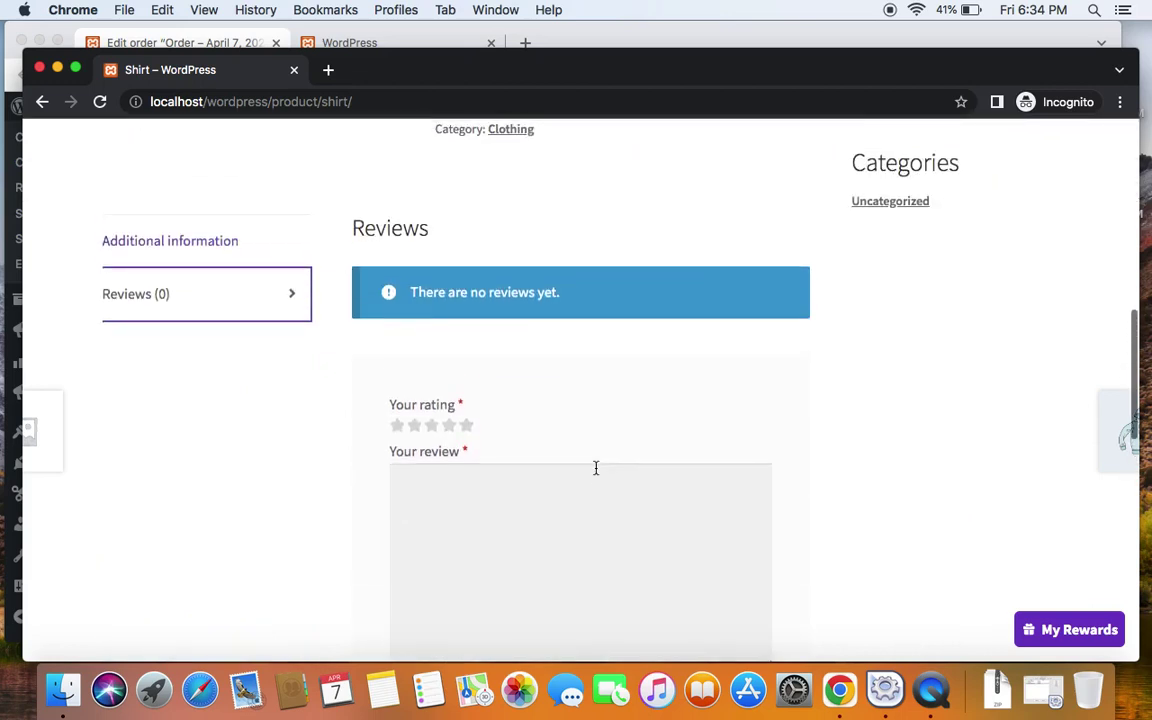
Rate the Shirt five stars, write the review 'Awesome!' and submit it for approval.
click(467, 426)
click(453, 488)
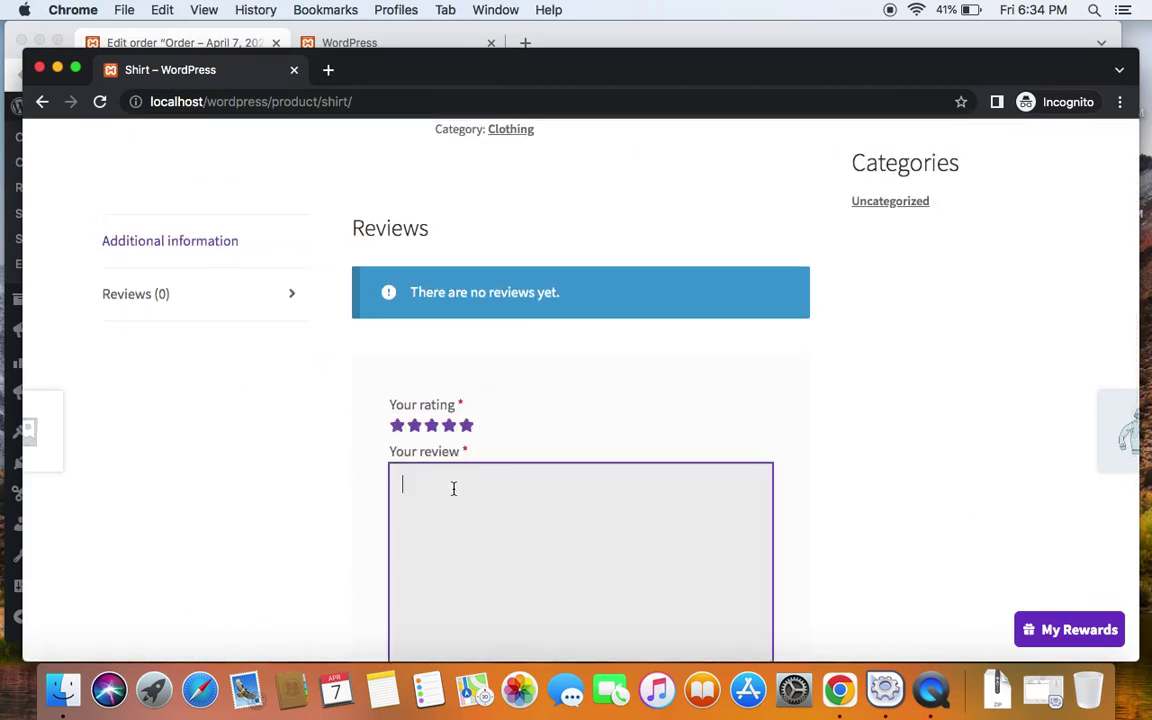
text(Awesome!)
scroll(573, 470, down, 5)
click(452, 478)
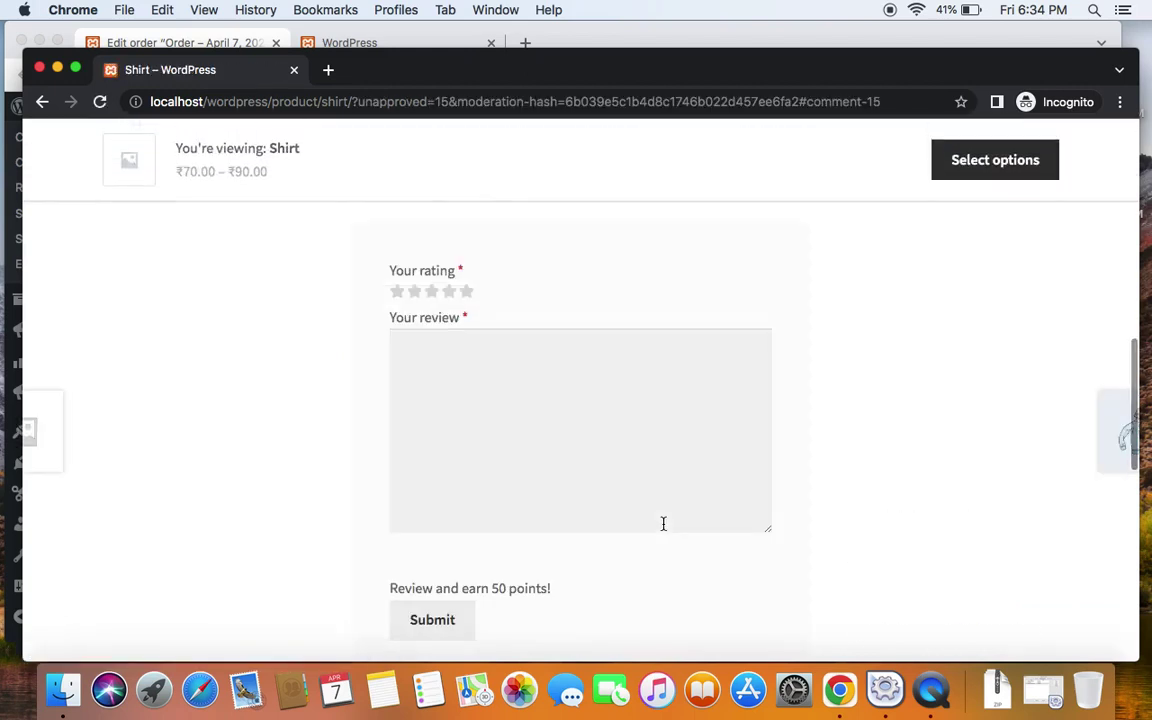
scroll(663, 530, up, 5)
scroll(663, 530, up, 2)
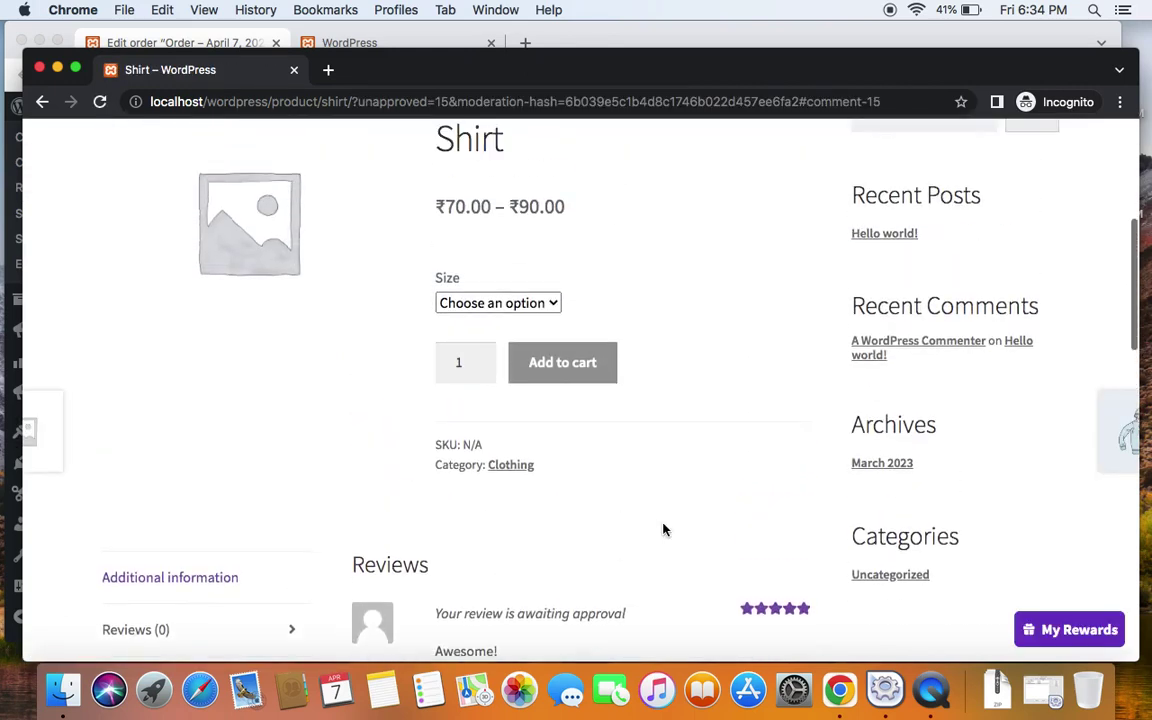
scroll(522, 581, down, 2)
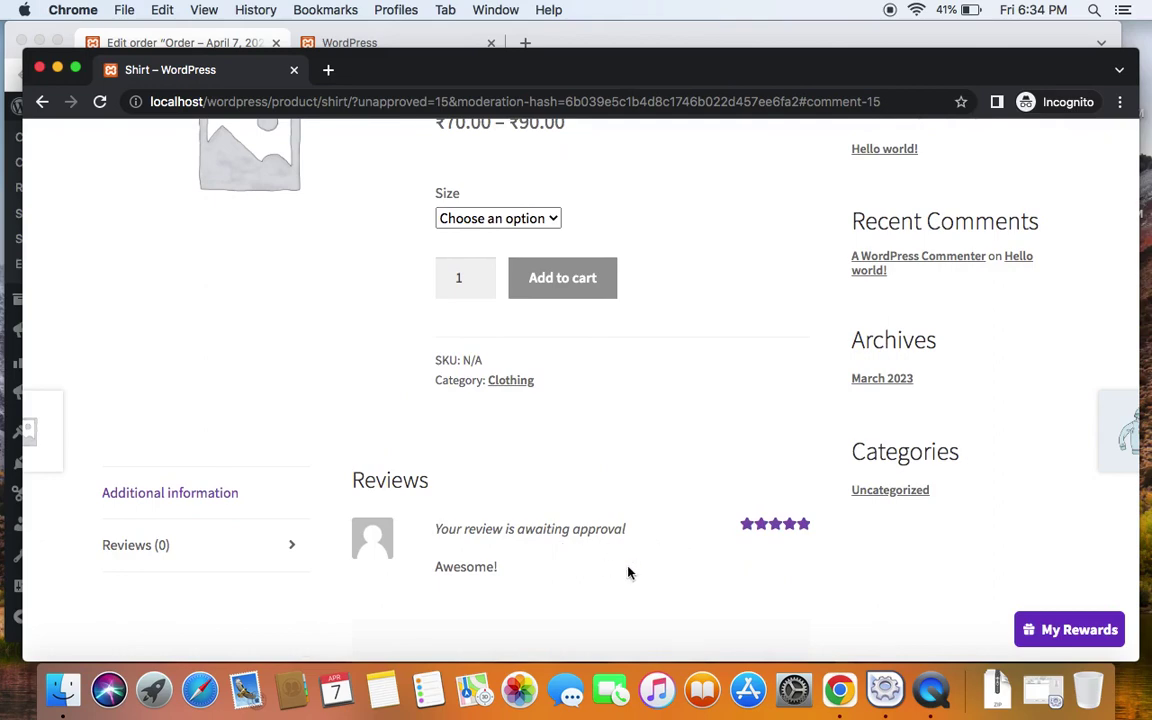
Close the incognito storefront window to return to the WordPress admin dashboard.
click(39, 69)
mouse_move(130, 398)
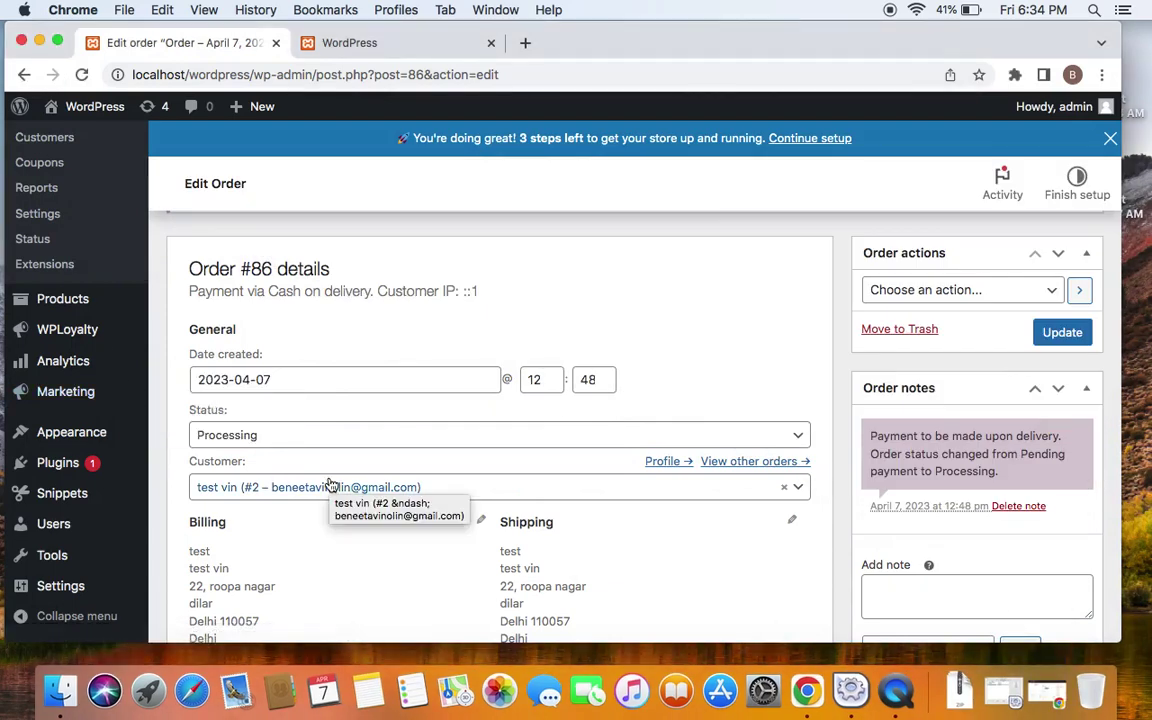
scroll(20, 430, down, 2)
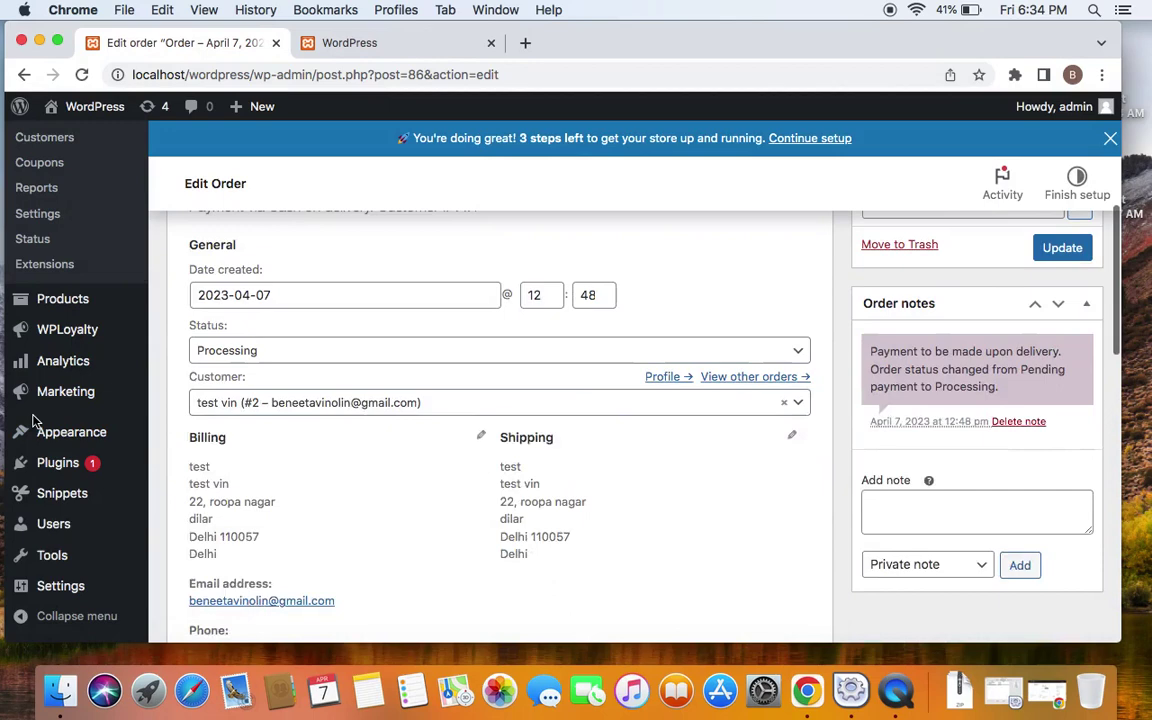
scroll(33, 422, up, 5)
scroll(33, 422, down, 3)
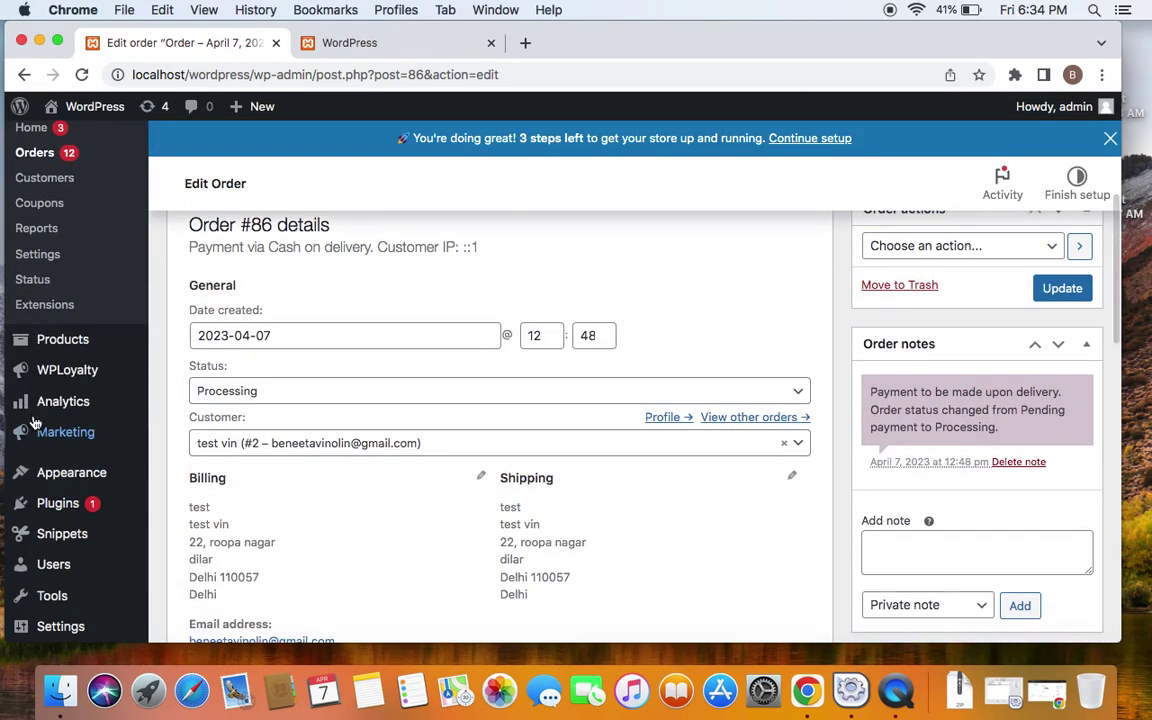
Approve the pending five-star 'Awesome!' Shirt review under Products > Reviews.
mouse_move(15, 352)
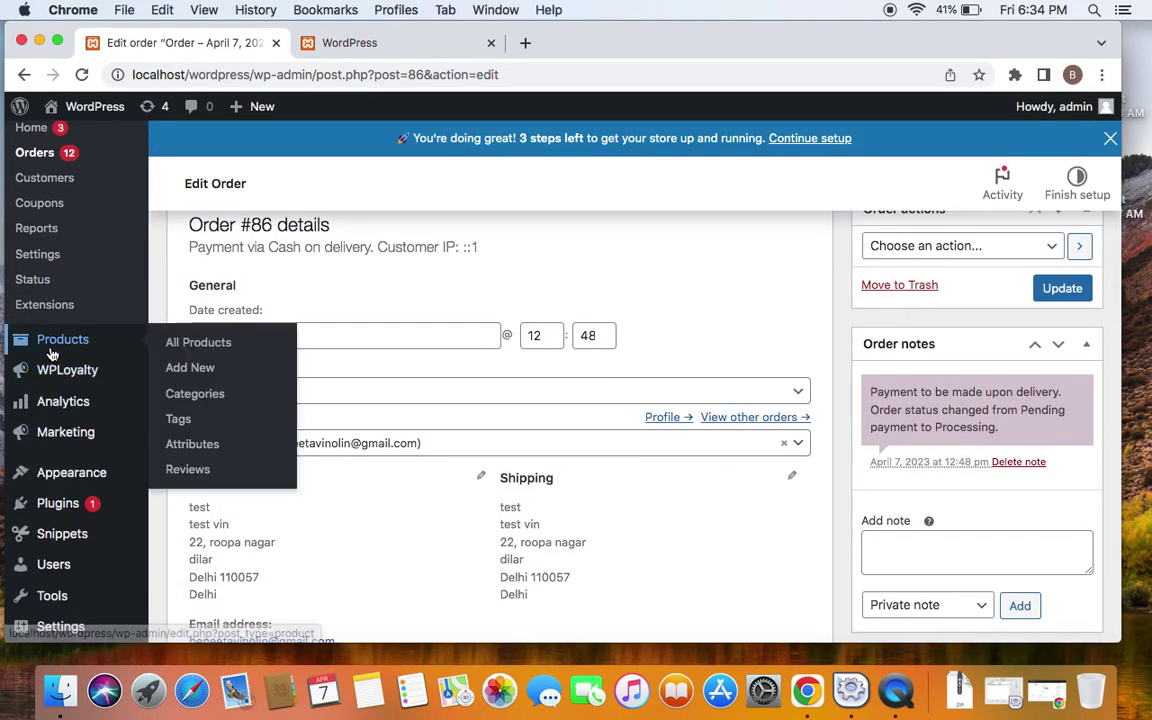
click(177, 471)
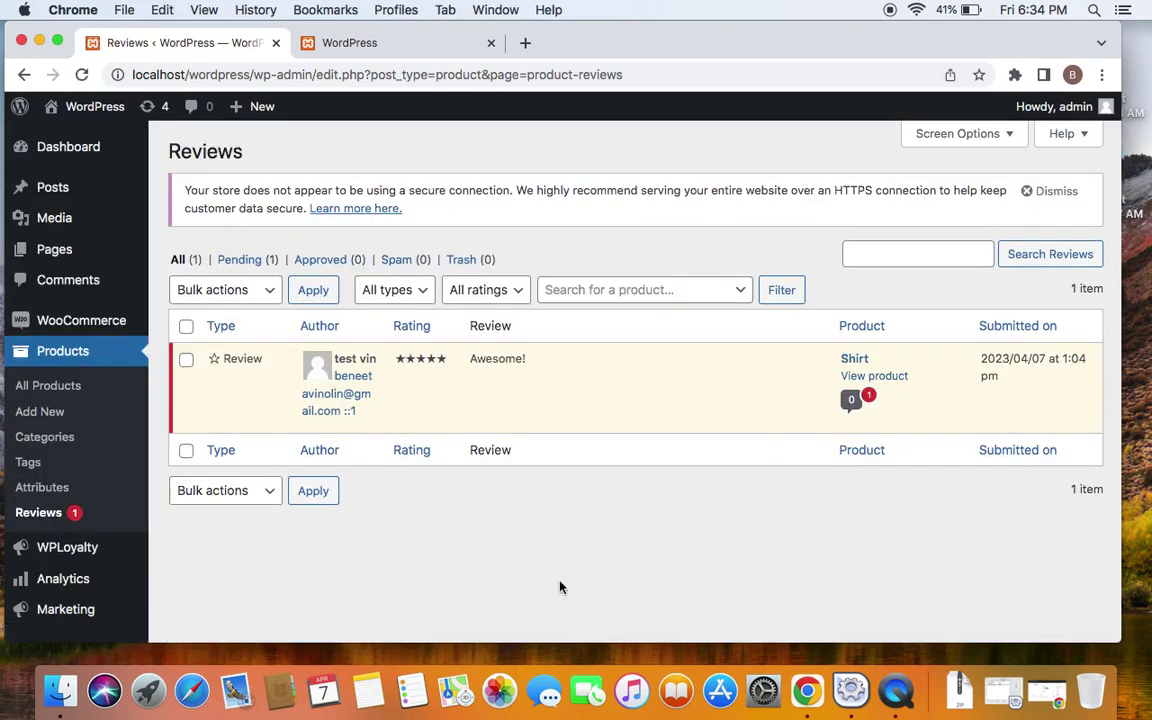
mouse_move(488, 378)
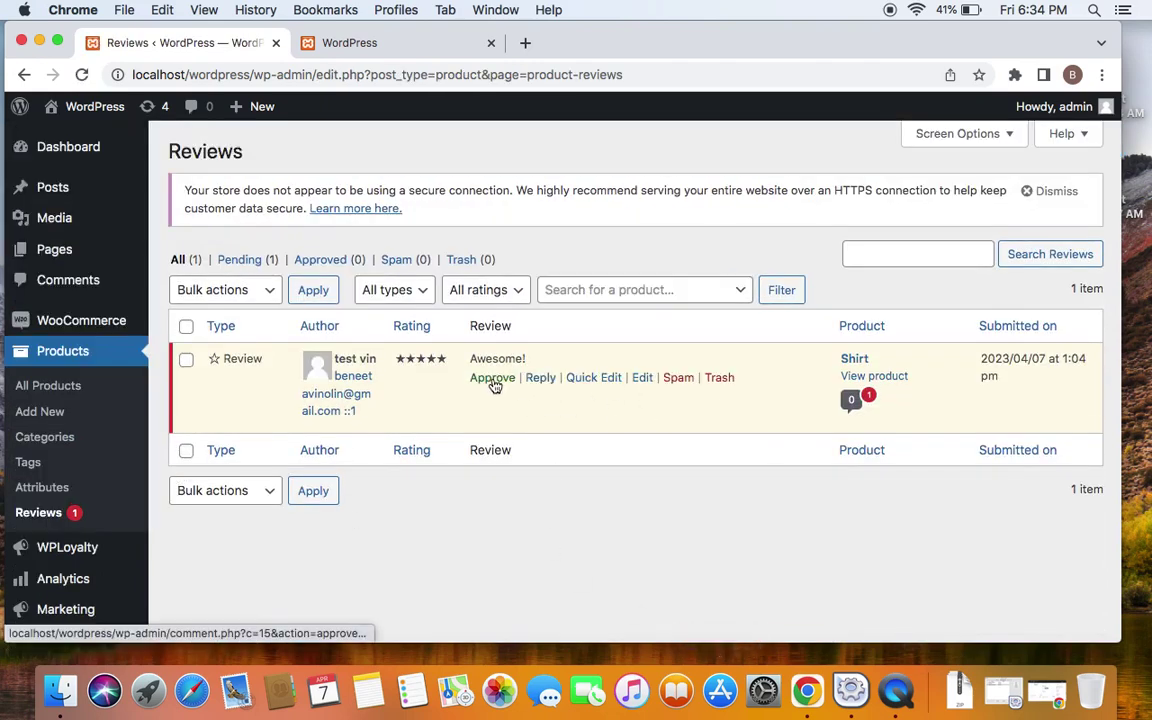
click(493, 381)
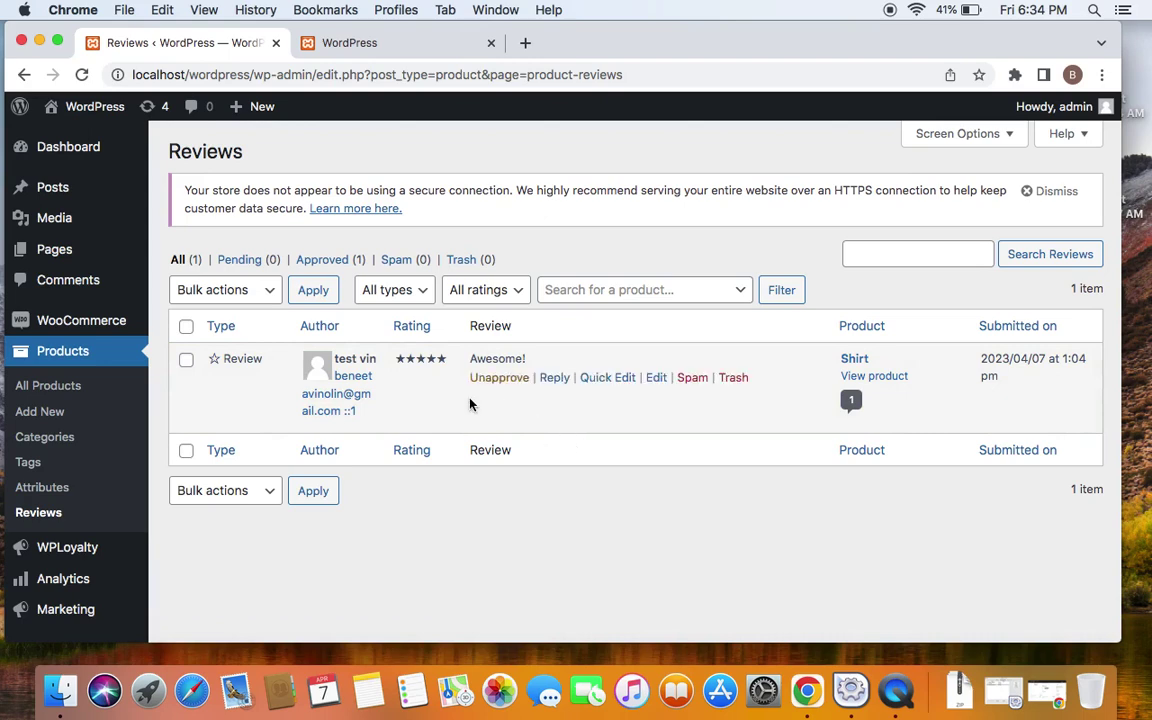
Reload the Shirt product page in the storefront and confirm the 'Awesome!' review is listed.
click(1047, 692)
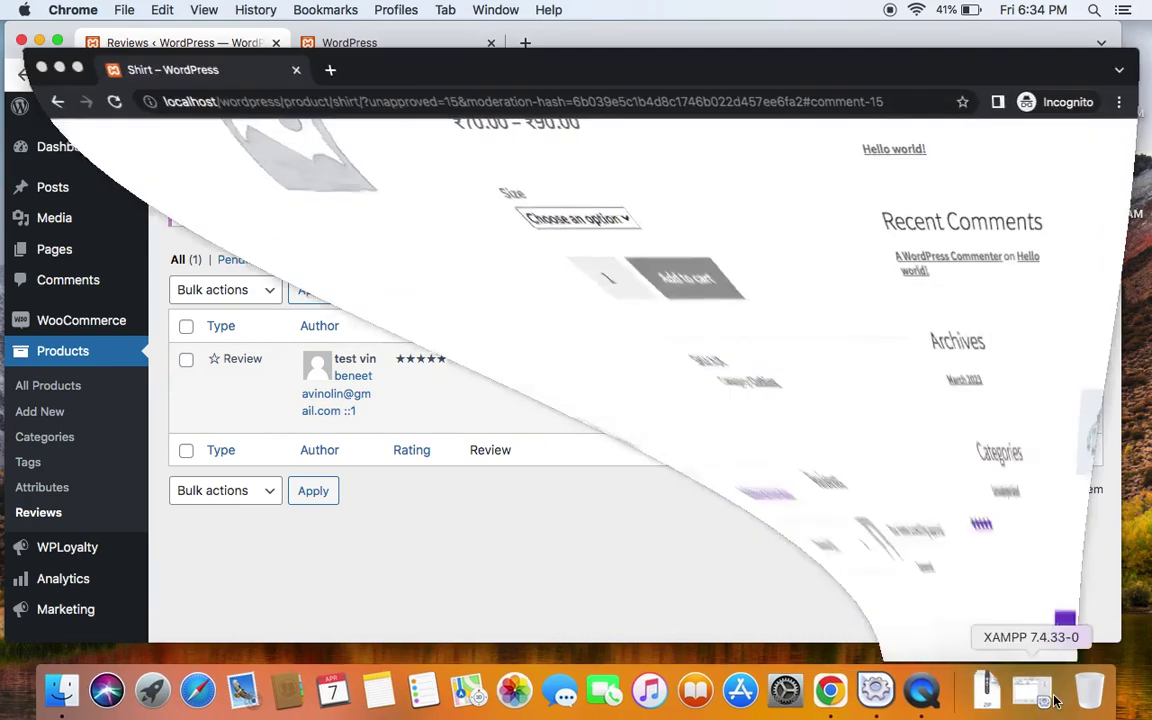
scroll(650, 393, down, 1)
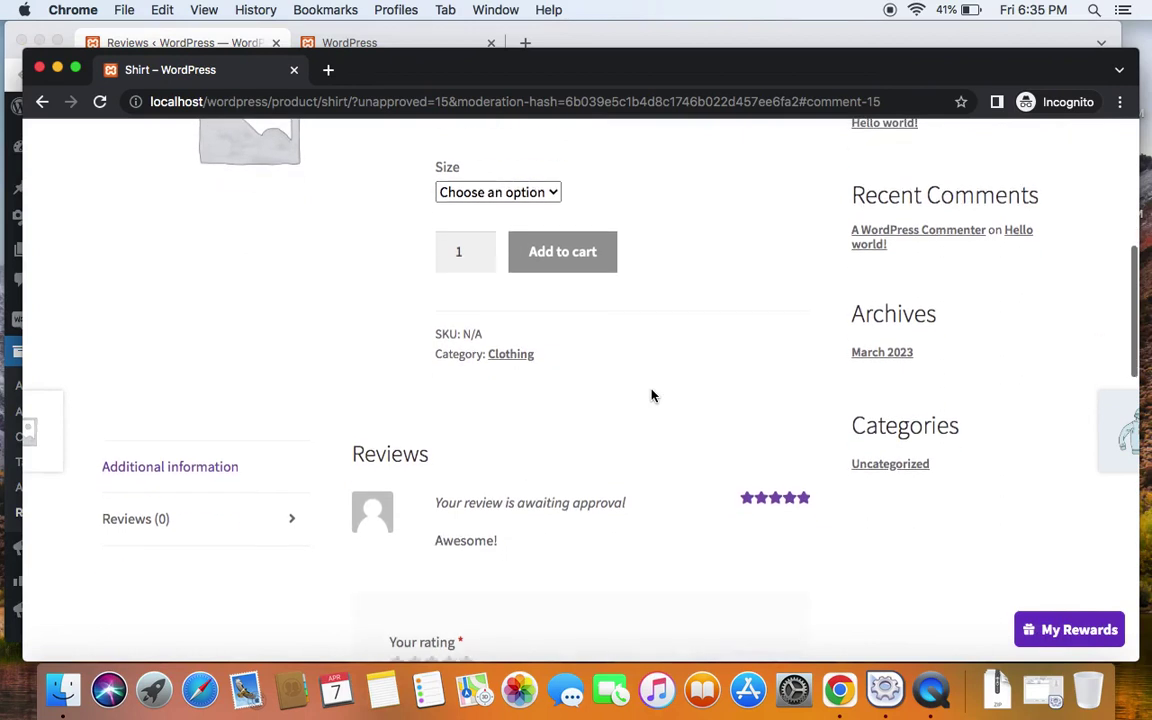
right_click(588, 396)
click(631, 434)
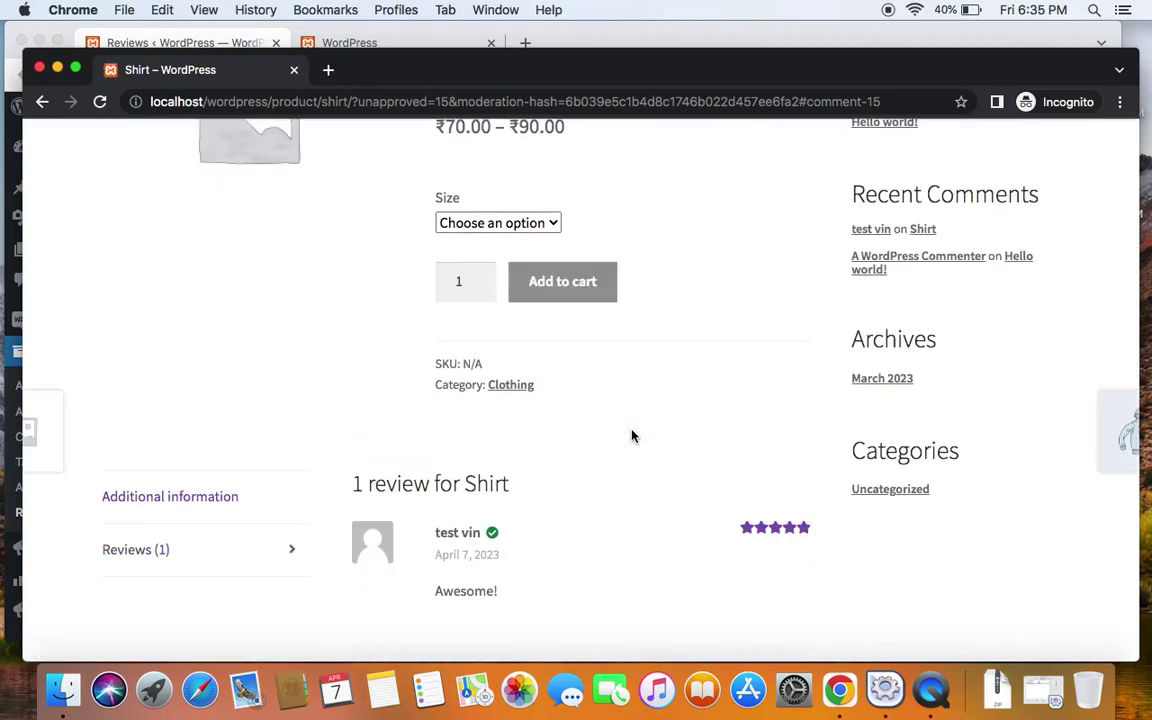
scroll(631, 434, down, 3)
scroll(537, 399, down, 1)
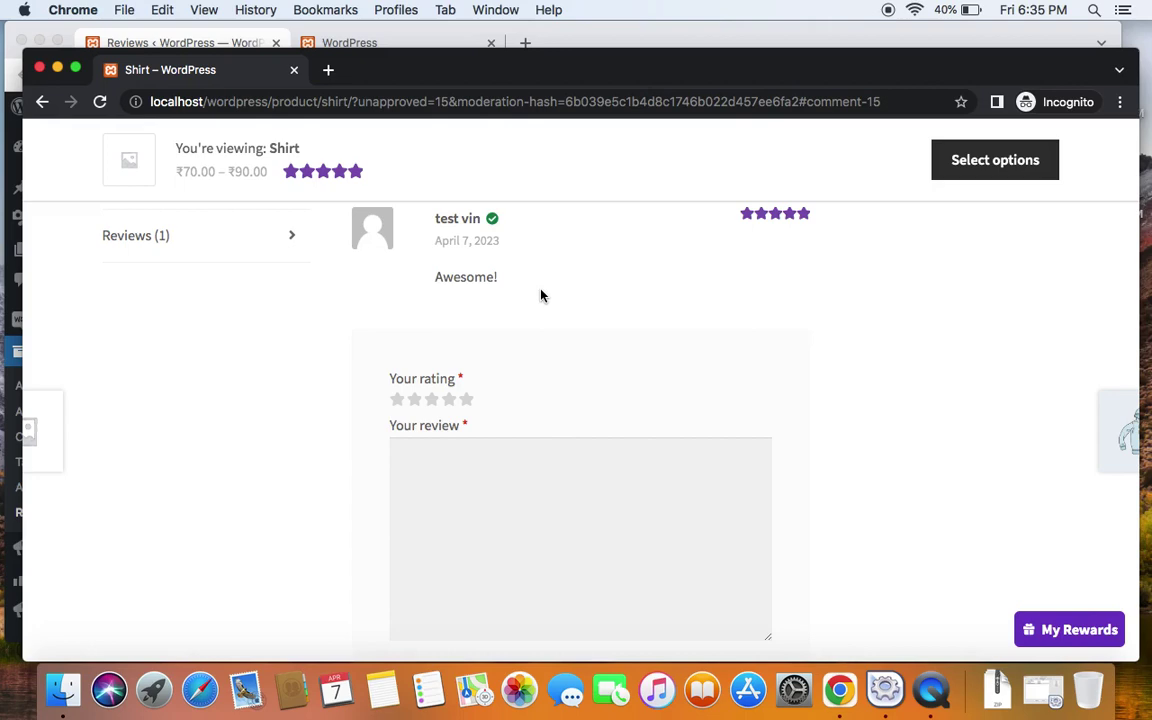
scroll(540, 295, up, 10)
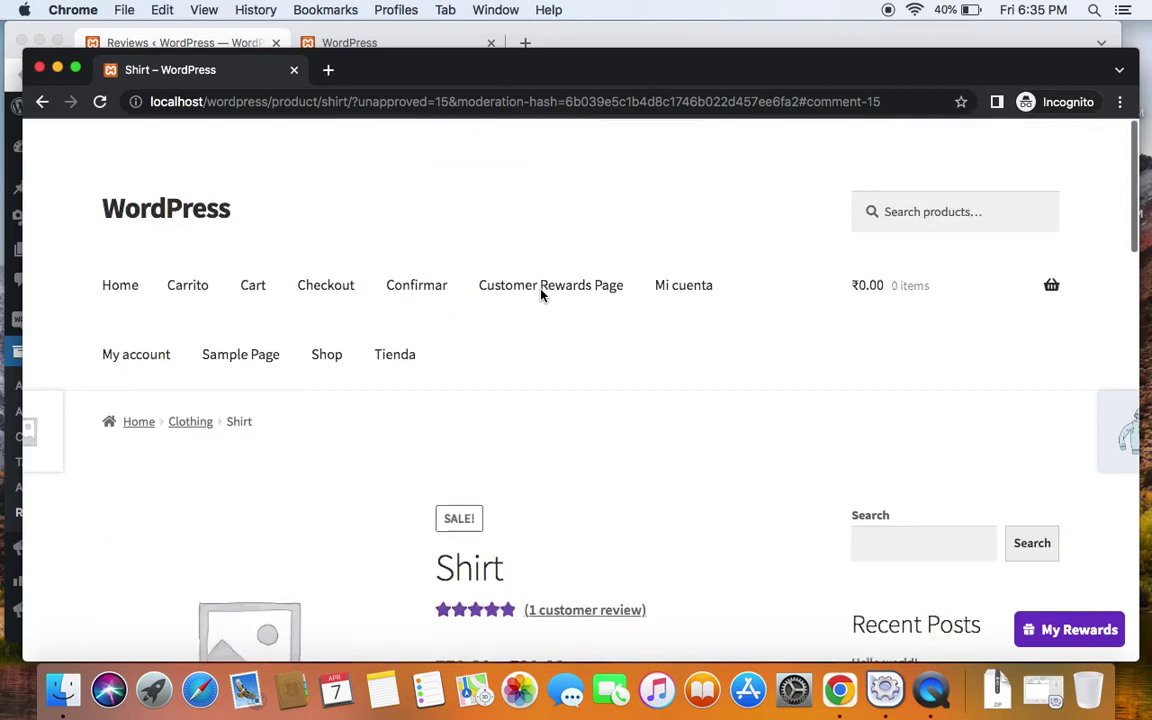
scroll(594, 512, down, 5)
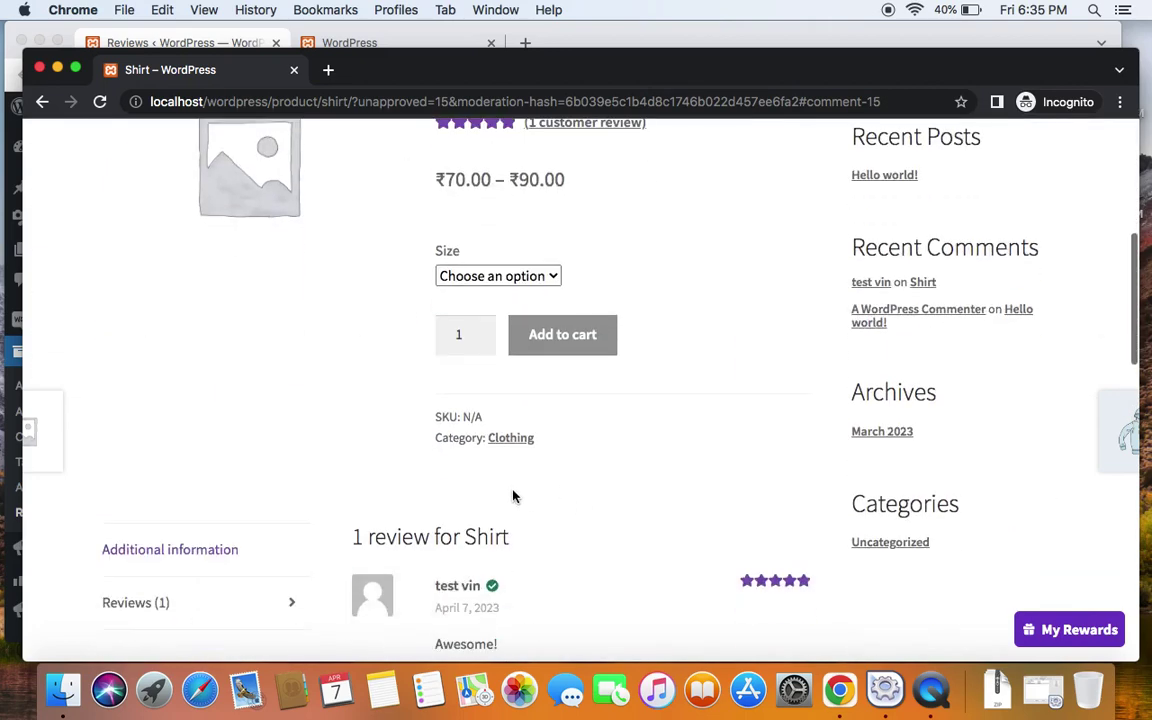
scroll(504, 506, up, 5)
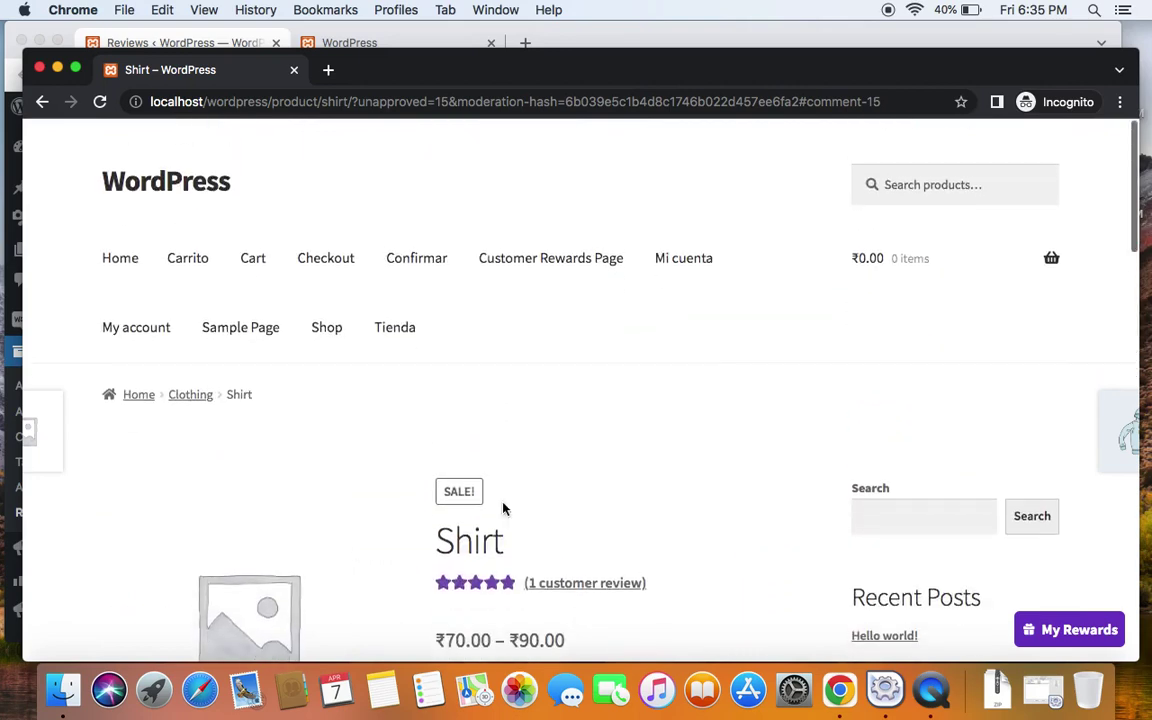
Go to the Customer Rewards Page and check the 50 available points and recent activities.
click(540, 268)
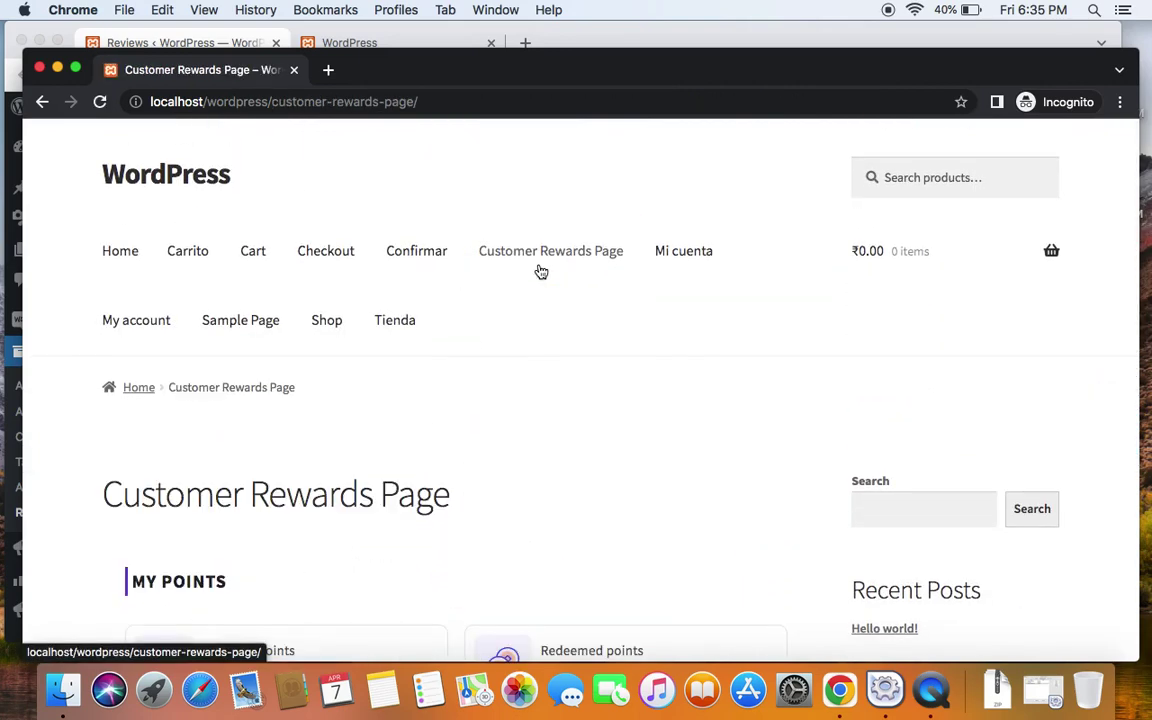
scroll(239, 425, down, 3)
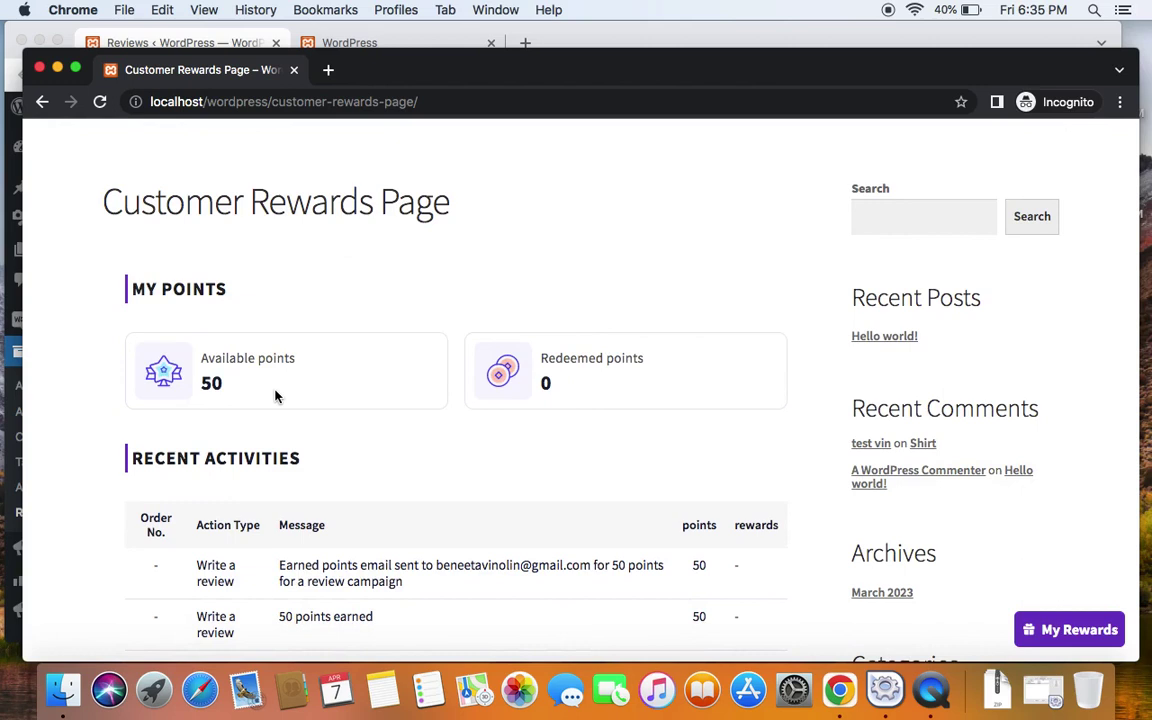
scroll(329, 481, down, 1)
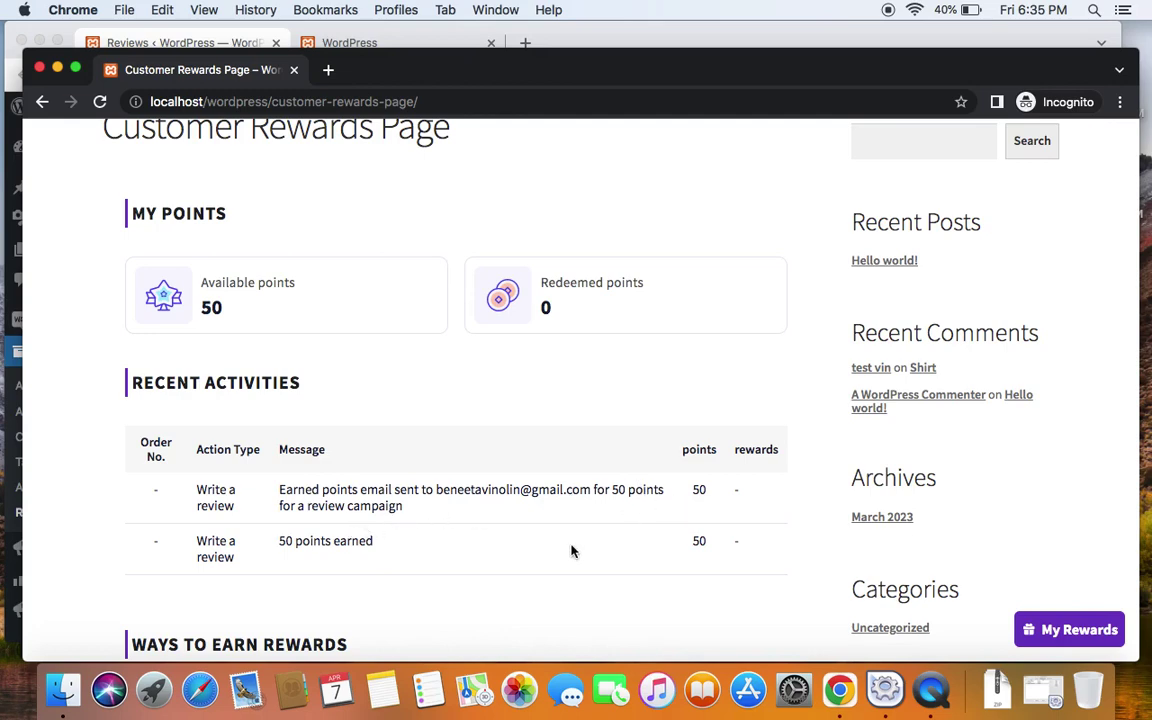
scroll(572, 551, down, 3)
scroll(573, 553, up, 10)
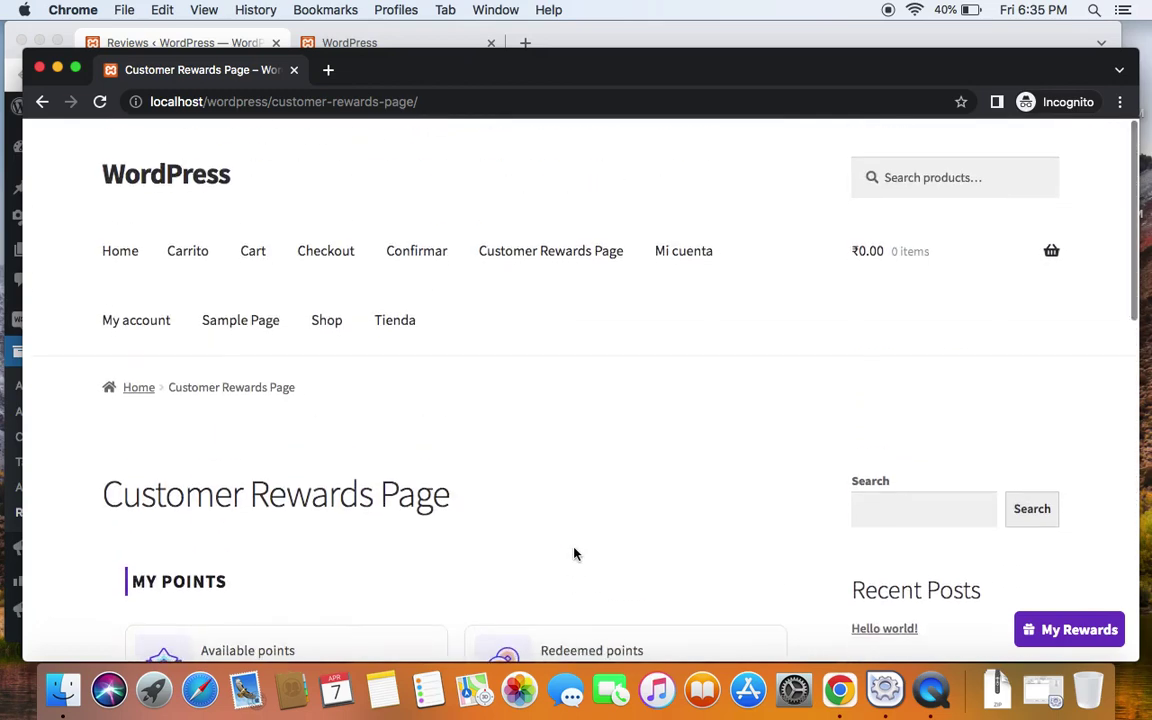